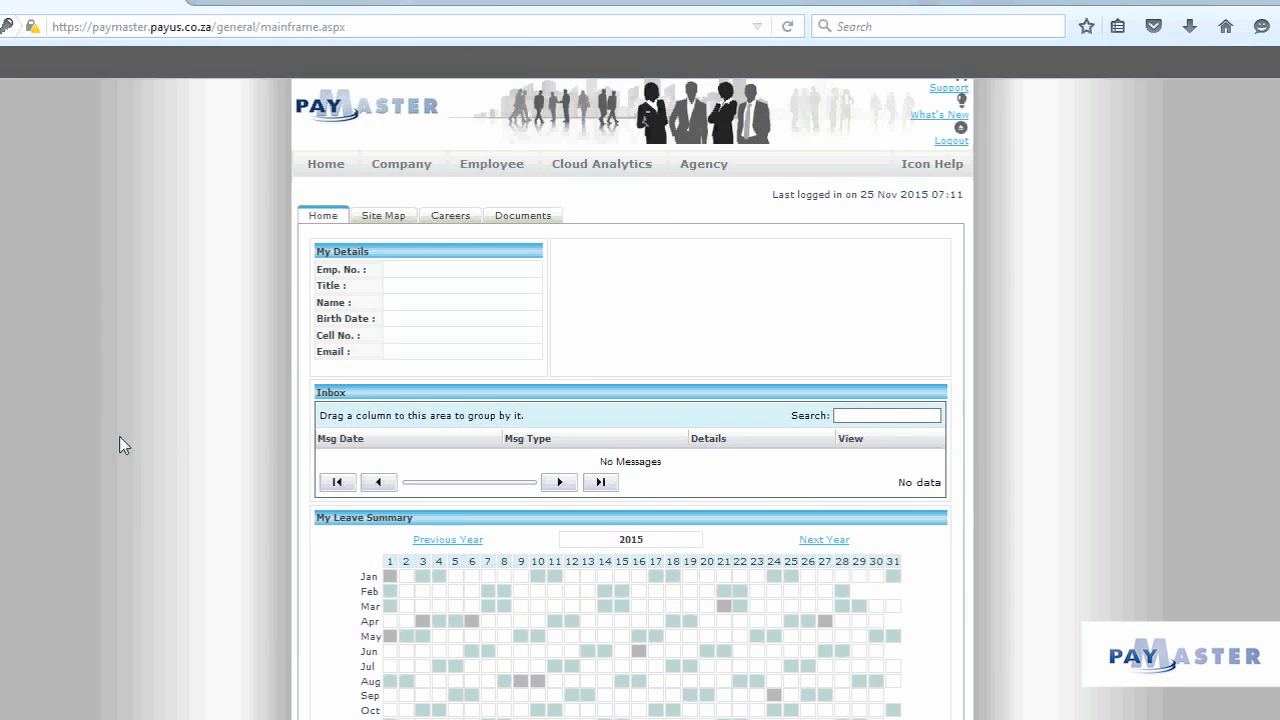
Step: From the Employee menu, start the Add New Employee workflow
left_click(512, 167)
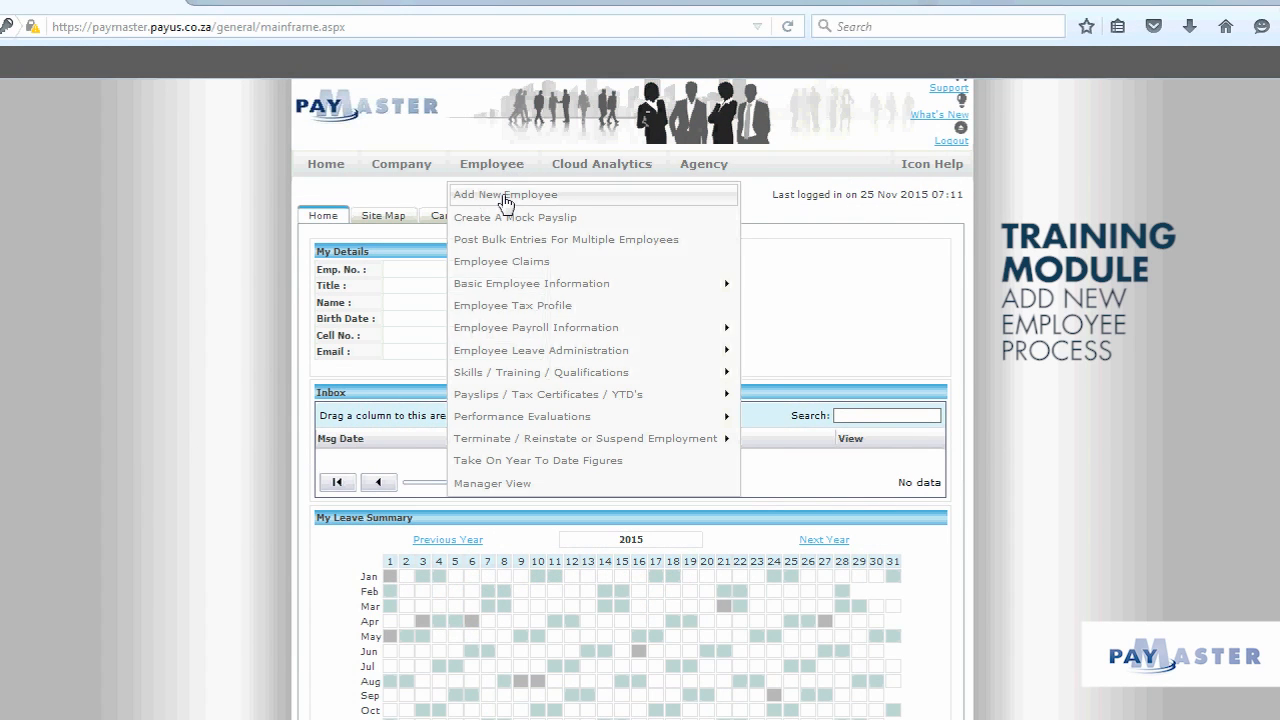
left_click(505, 196)
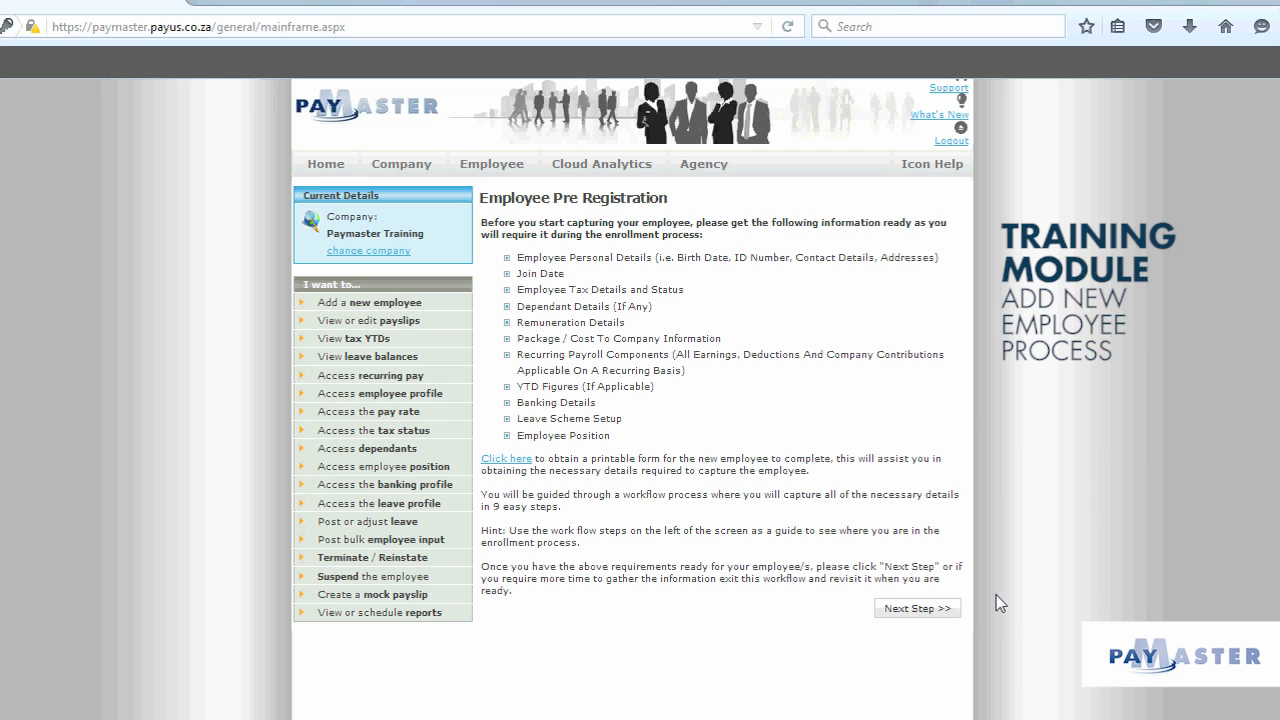
Step: Enter the new employee's number, names, initial and title Mr
left_click(934, 612)
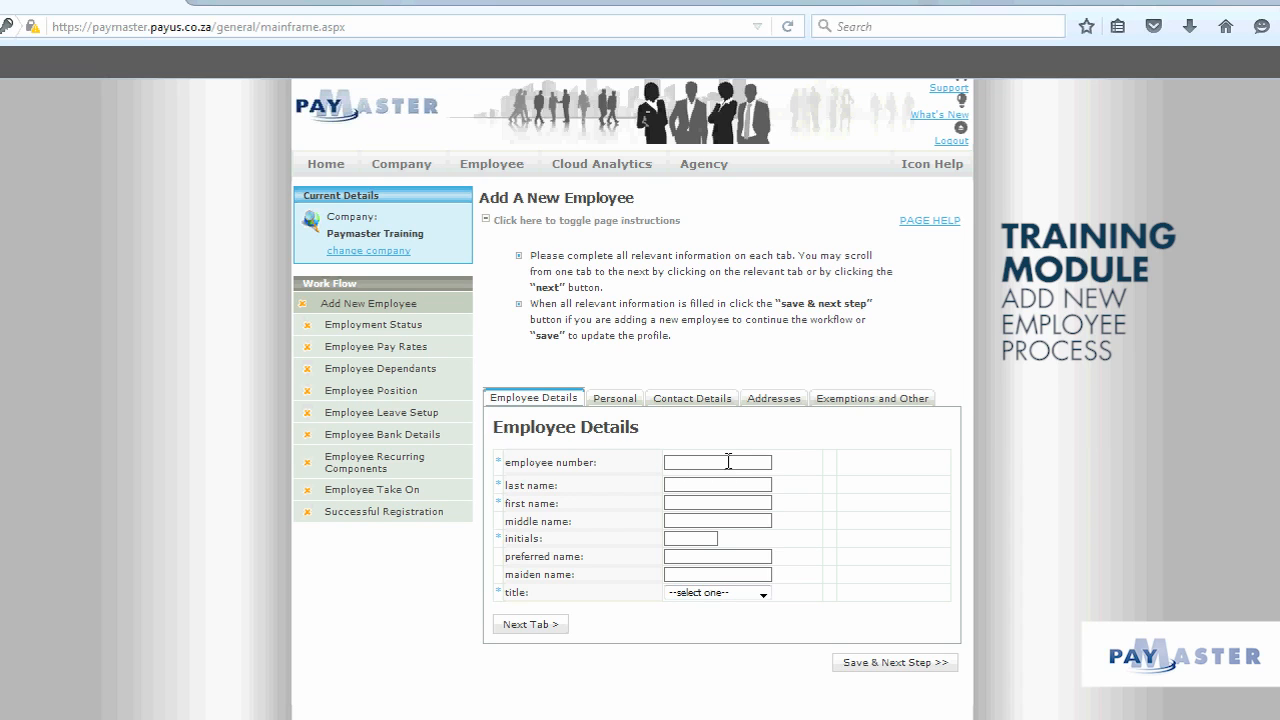
type("001")
left_click(703, 484)
type("hEL")
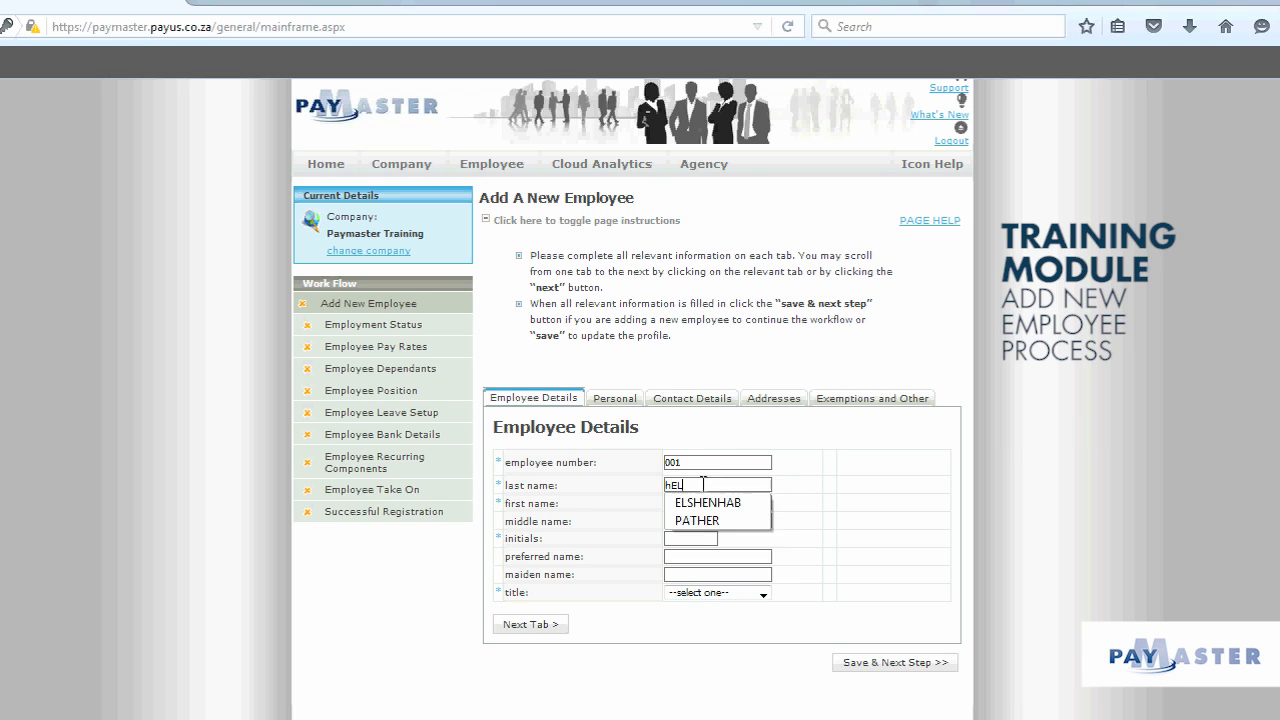
type("PDESK")
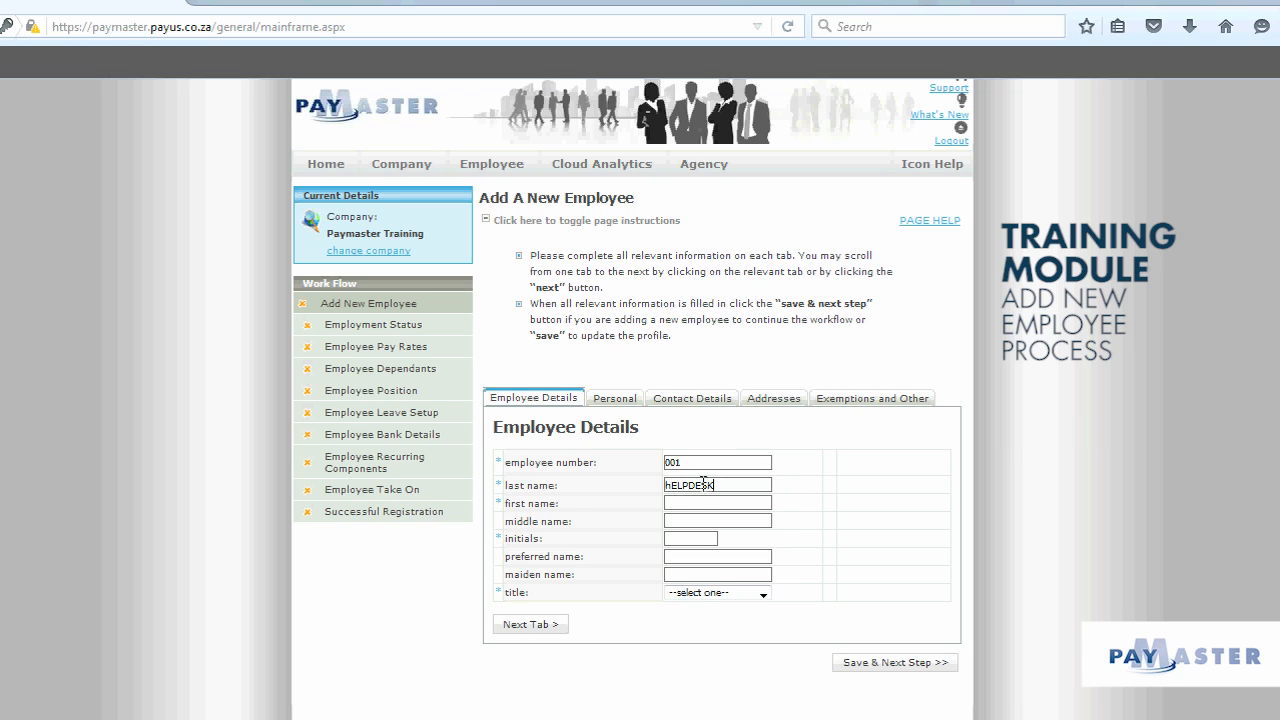
type("HARRY")
left_click(680, 537)
type("H")
left_click(686, 596)
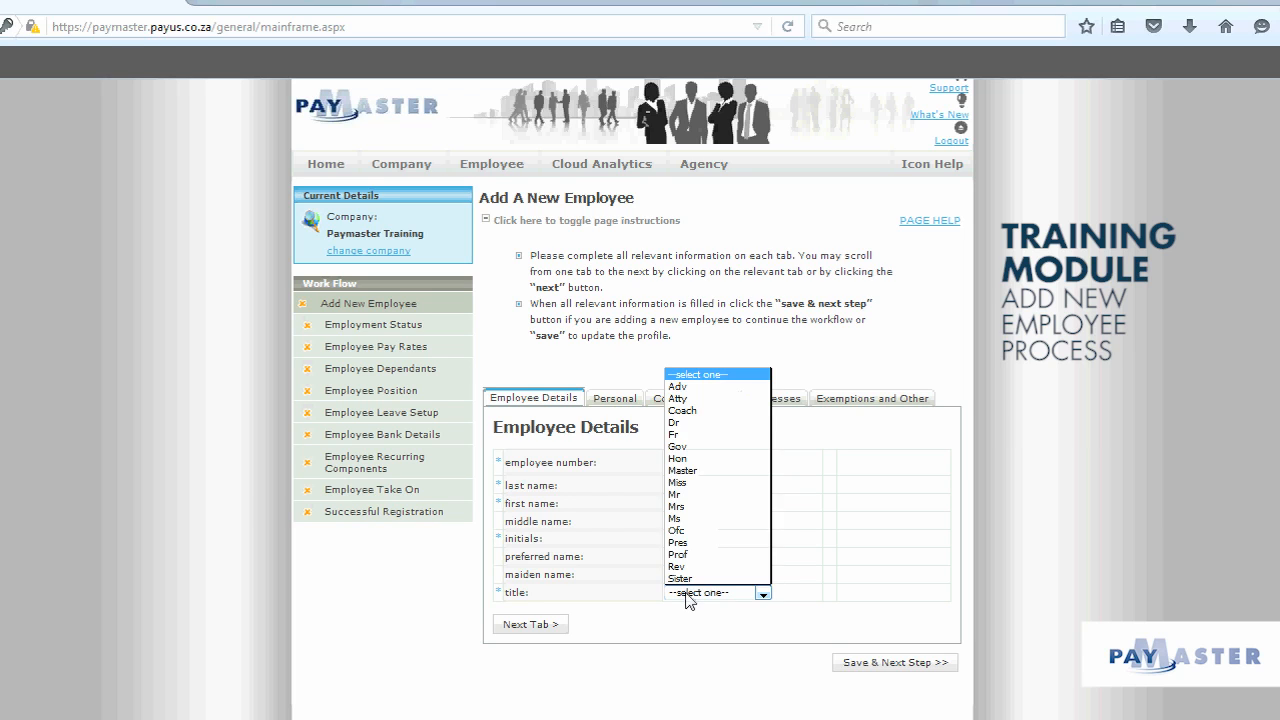
left_click(705, 494)
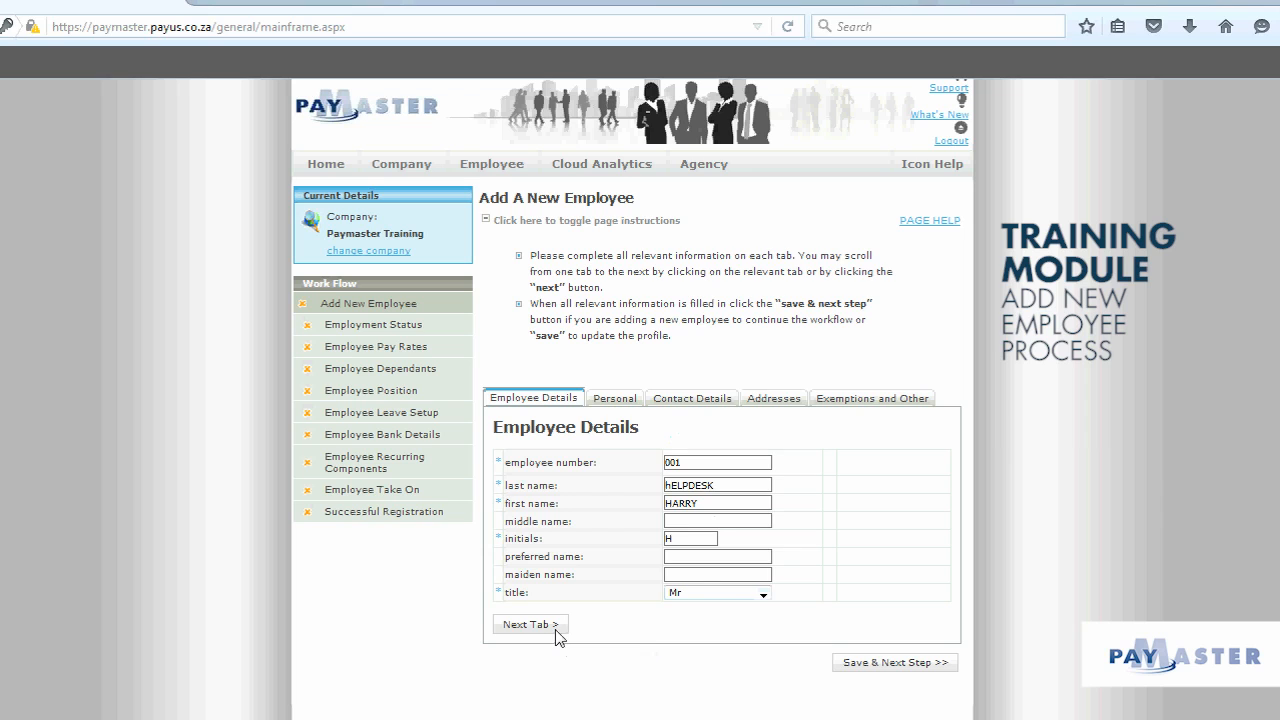
left_click(630, 401)
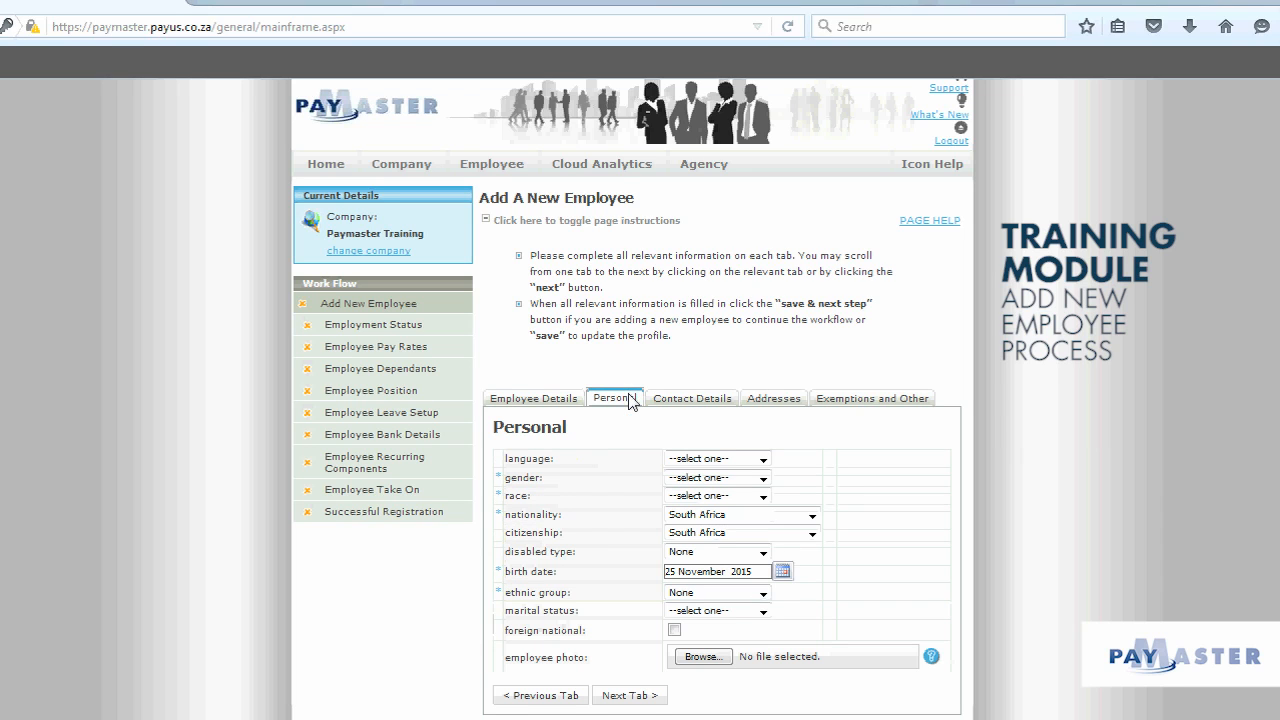
Step: Set gender to Male and race to Other, keeping nationality South Africa
left_click(765, 479)
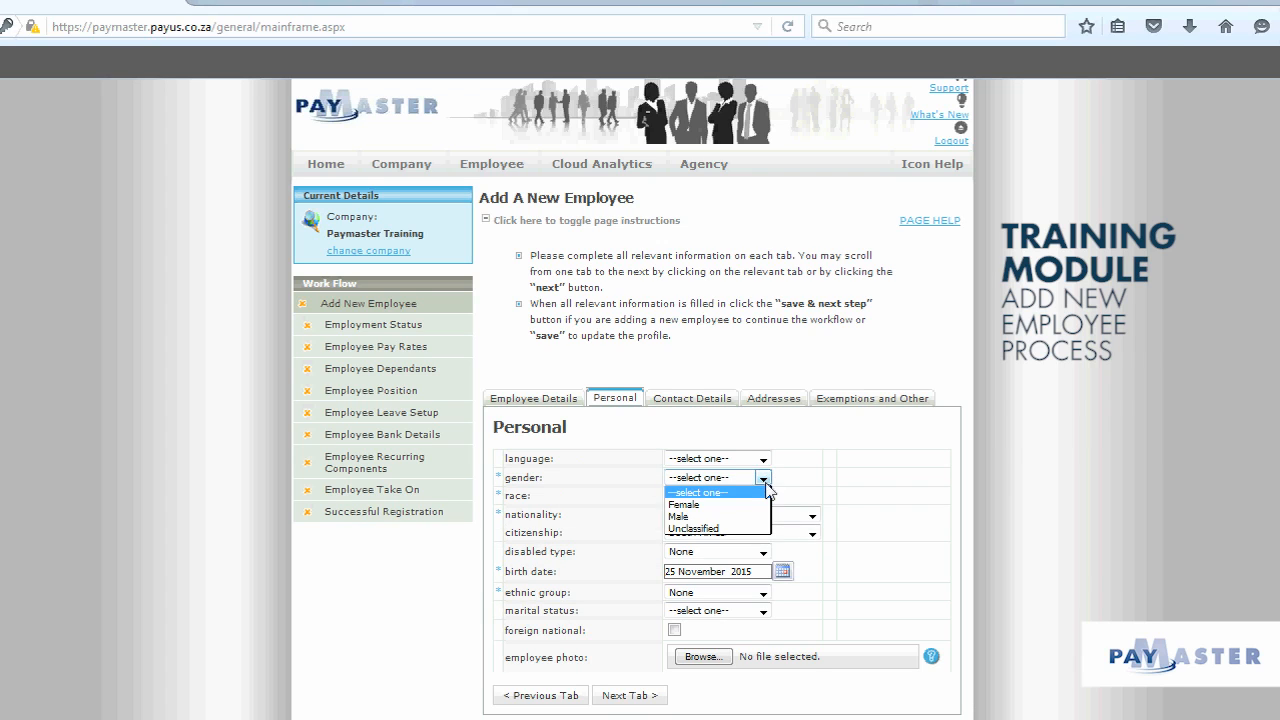
left_click(758, 518)
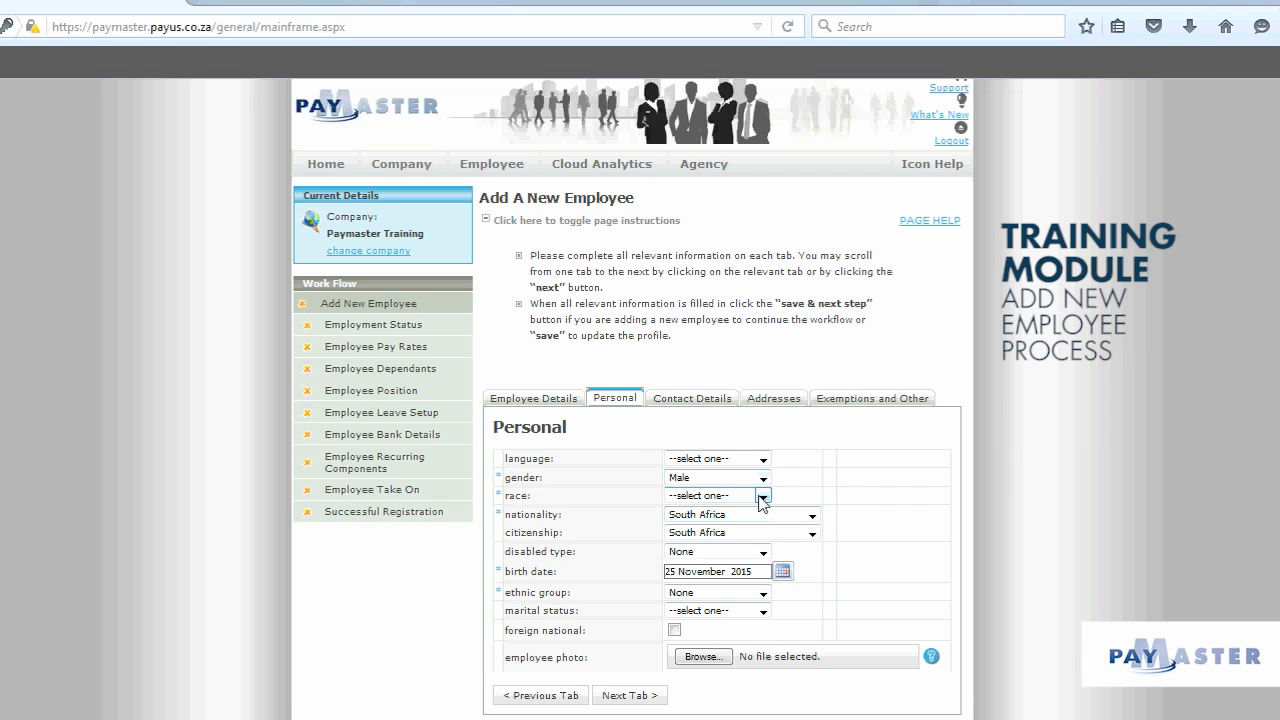
left_click(762, 497)
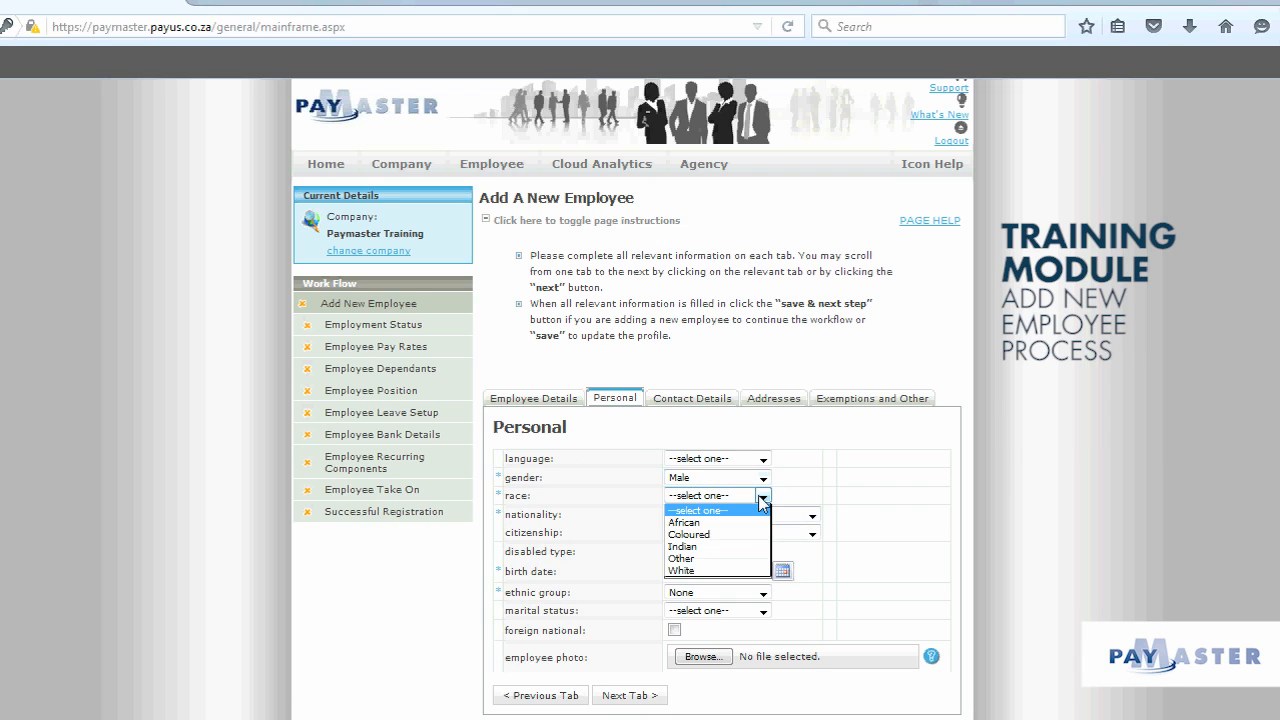
left_click(743, 558)
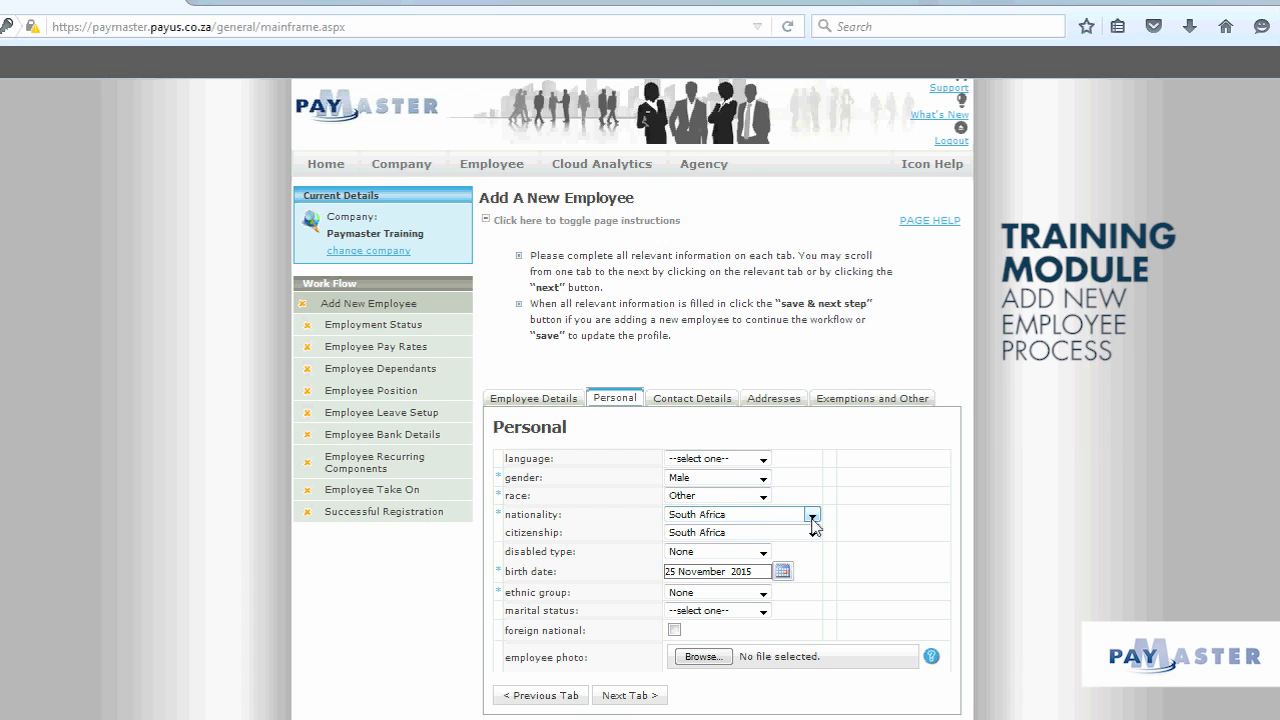
left_click(812, 515)
left_click_drag(886, 455, 886, 422)
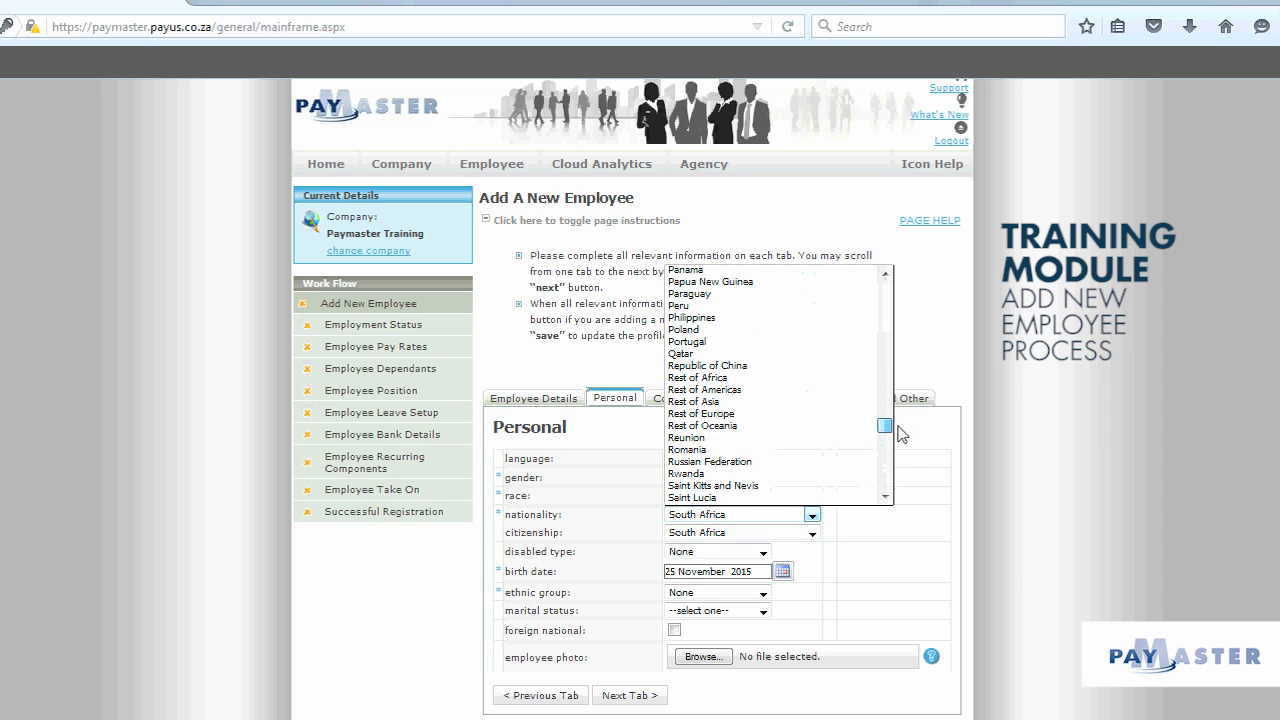
left_click(1028, 580)
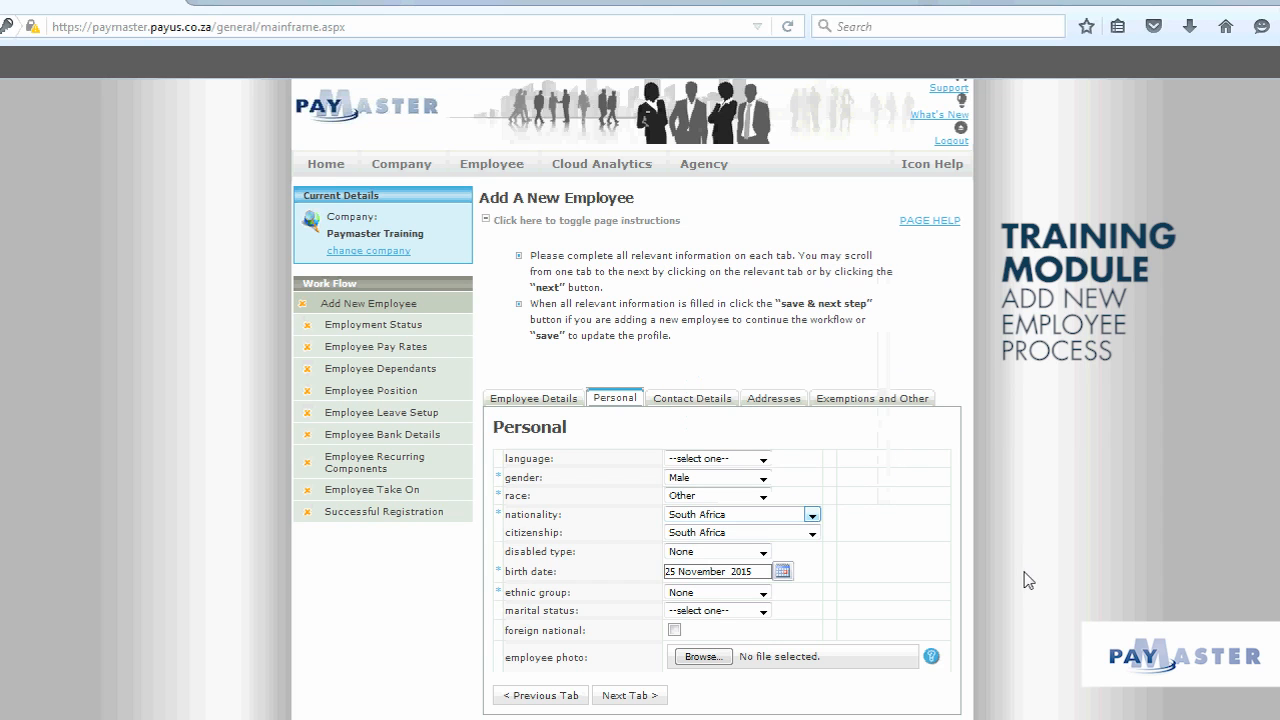
Step: Set the birth date to 1 August 1980
double_click(668, 572)
type("1")
key("Right")
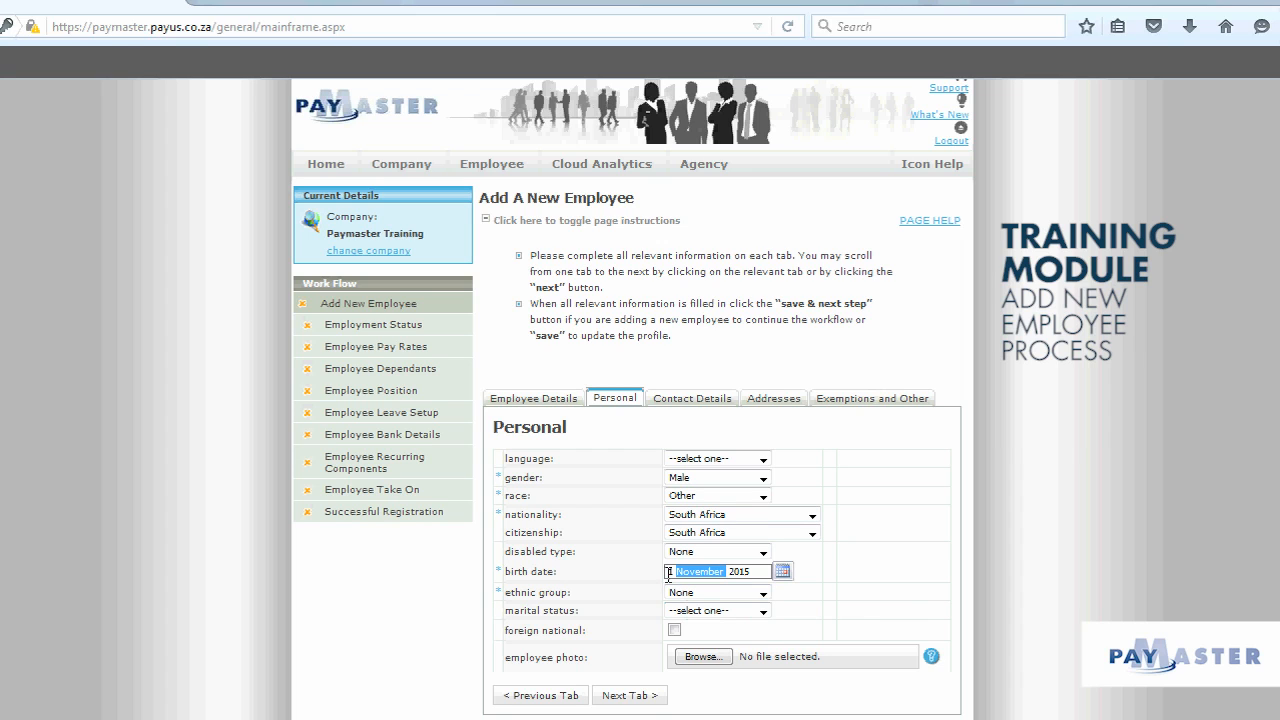
type("8")
key("Right")
type("1980")
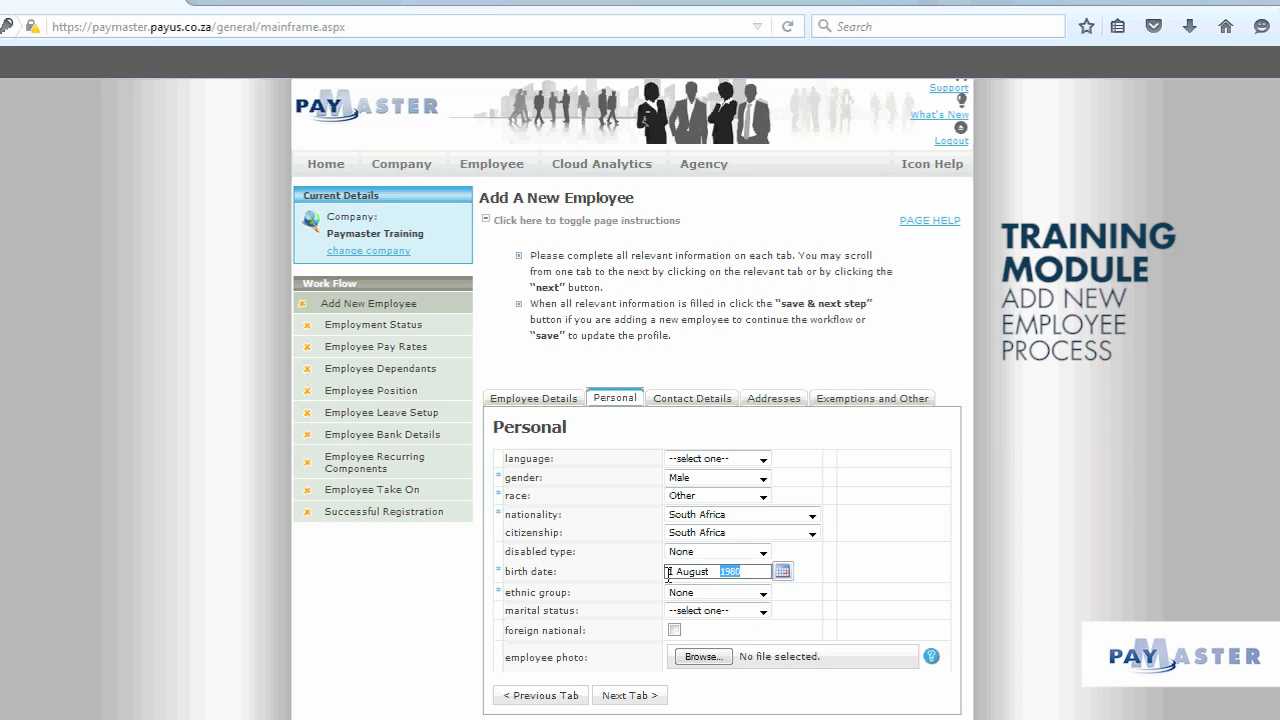
left_click(972, 617)
Step: Keep ethnic group None and set marital status to Single
left_click(763, 594)
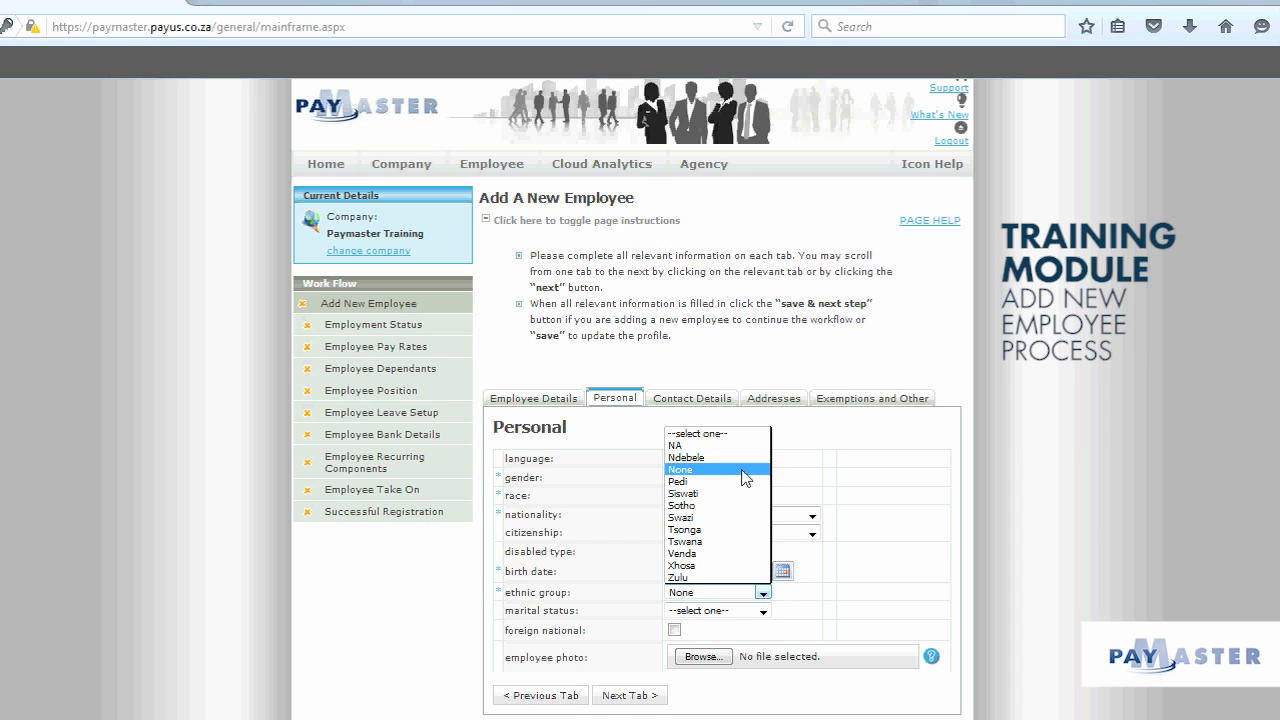
left_click(983, 565)
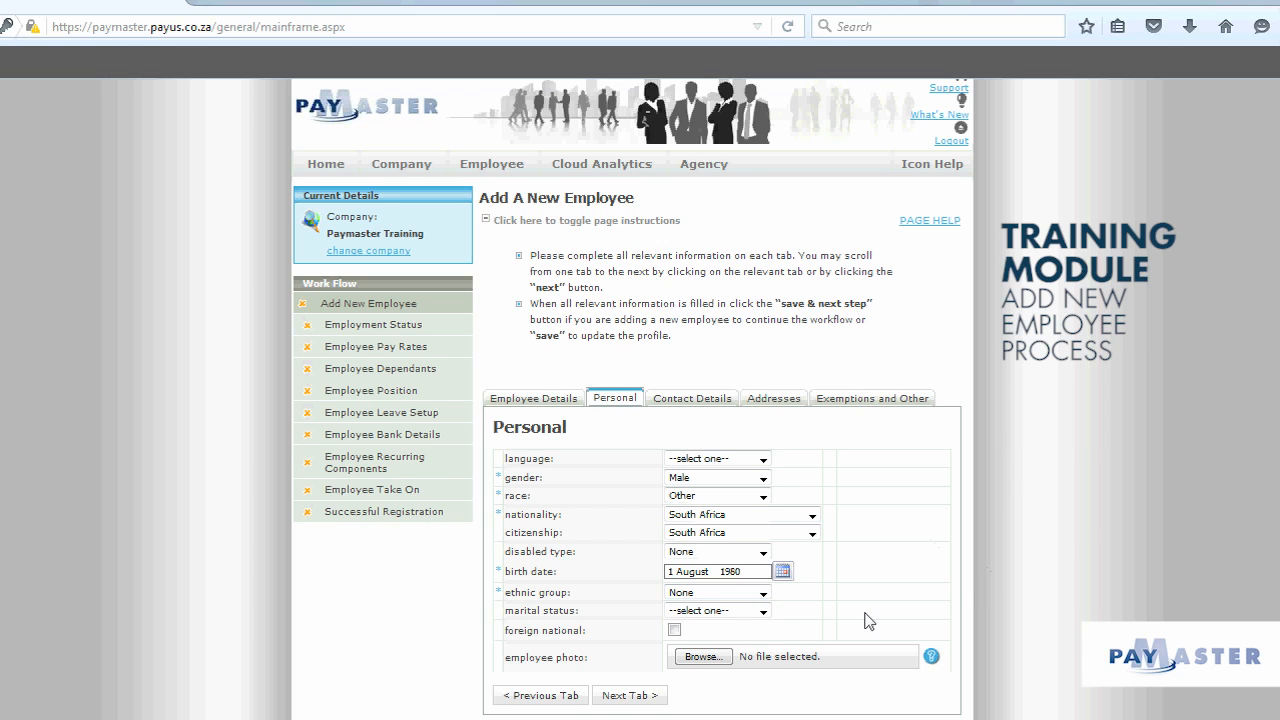
left_click(764, 612)
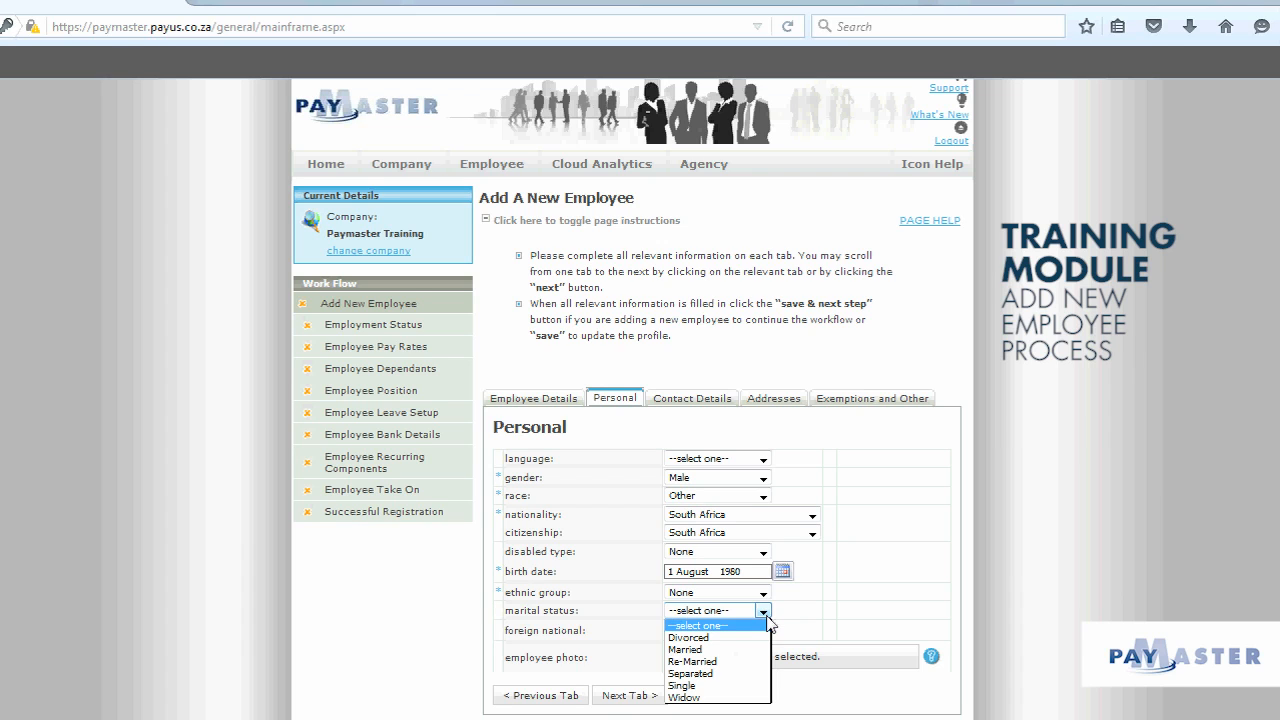
left_click(749, 686)
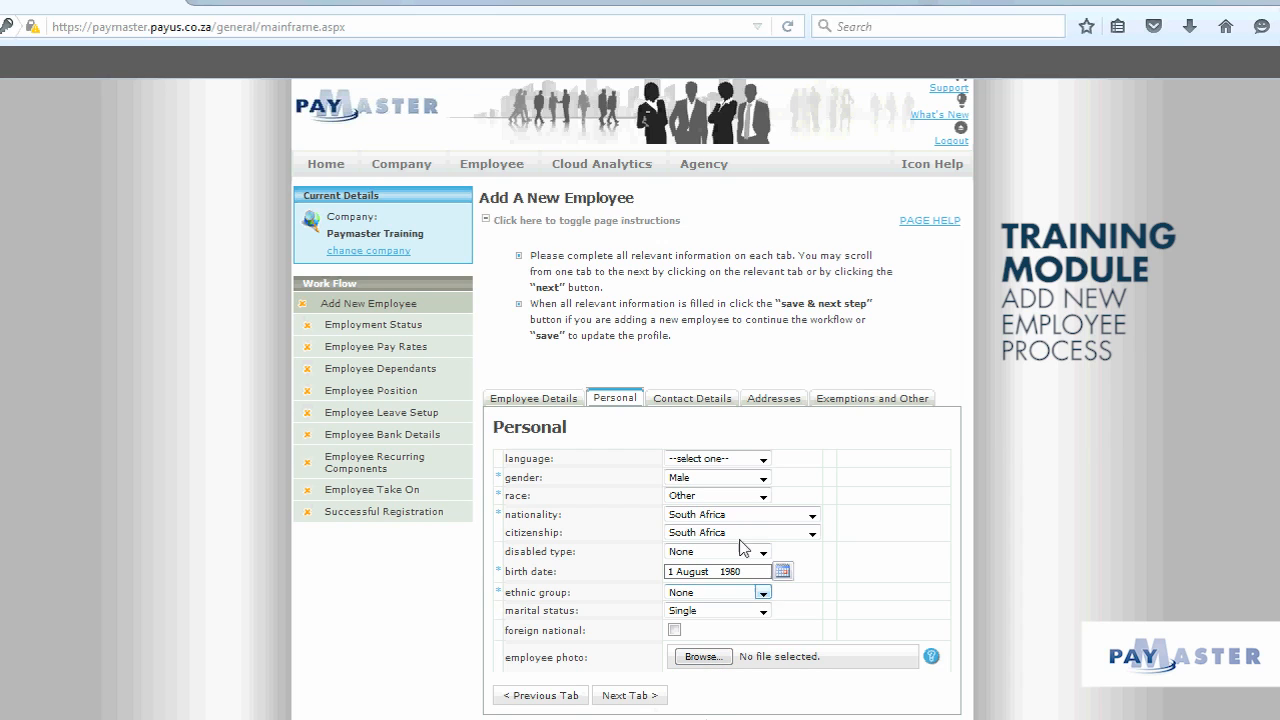
left_click(711, 405)
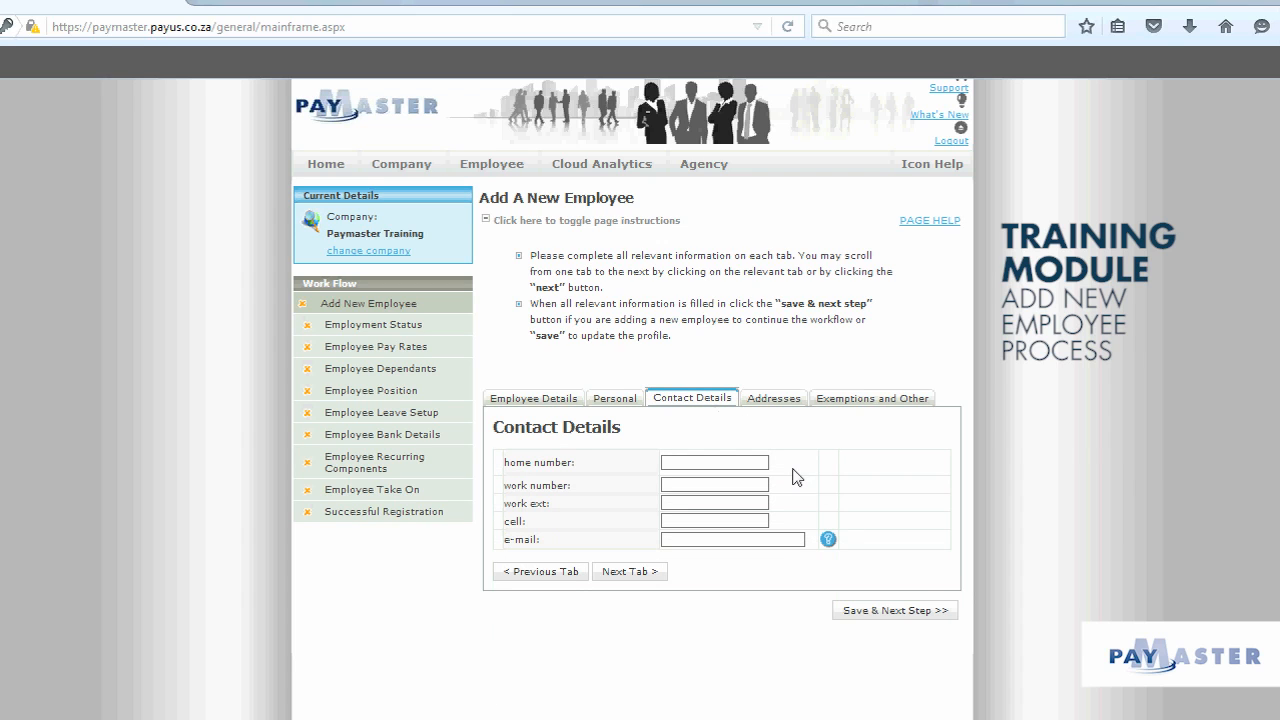
Step: Enter the employee's home, work and cell phone numbers and e-mail address
left_click(733, 458)
type("0215555555")
left_click(707, 483)
left_click(680, 521)
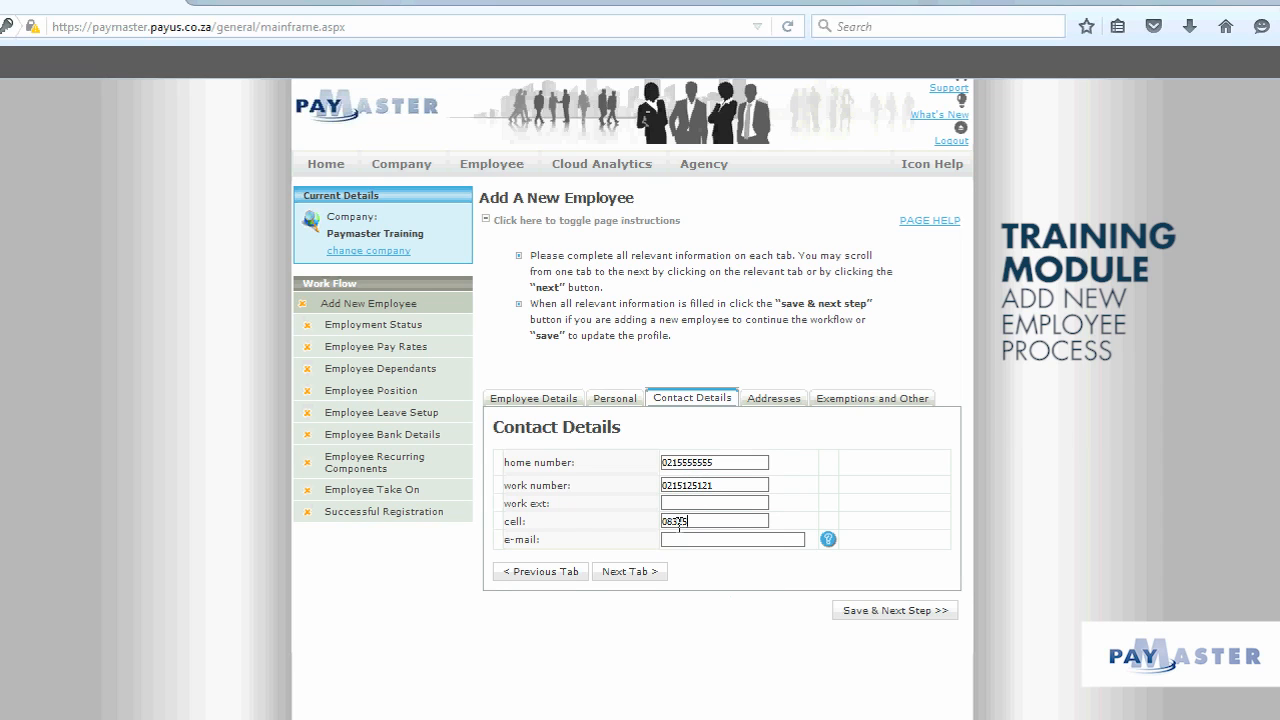
left_click(676, 540)
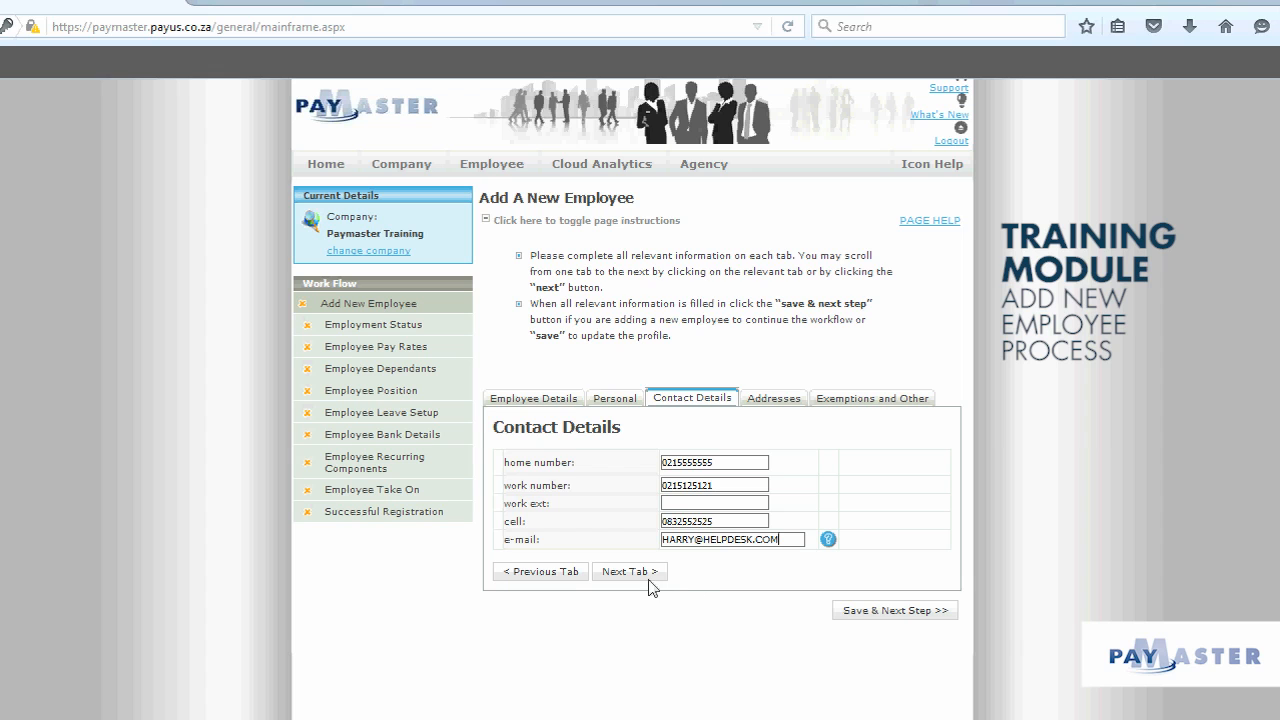
left_click(777, 401)
Step: Mark the postal address same as physical and enter the street number and name
scroll(828, 611, "down", 2)
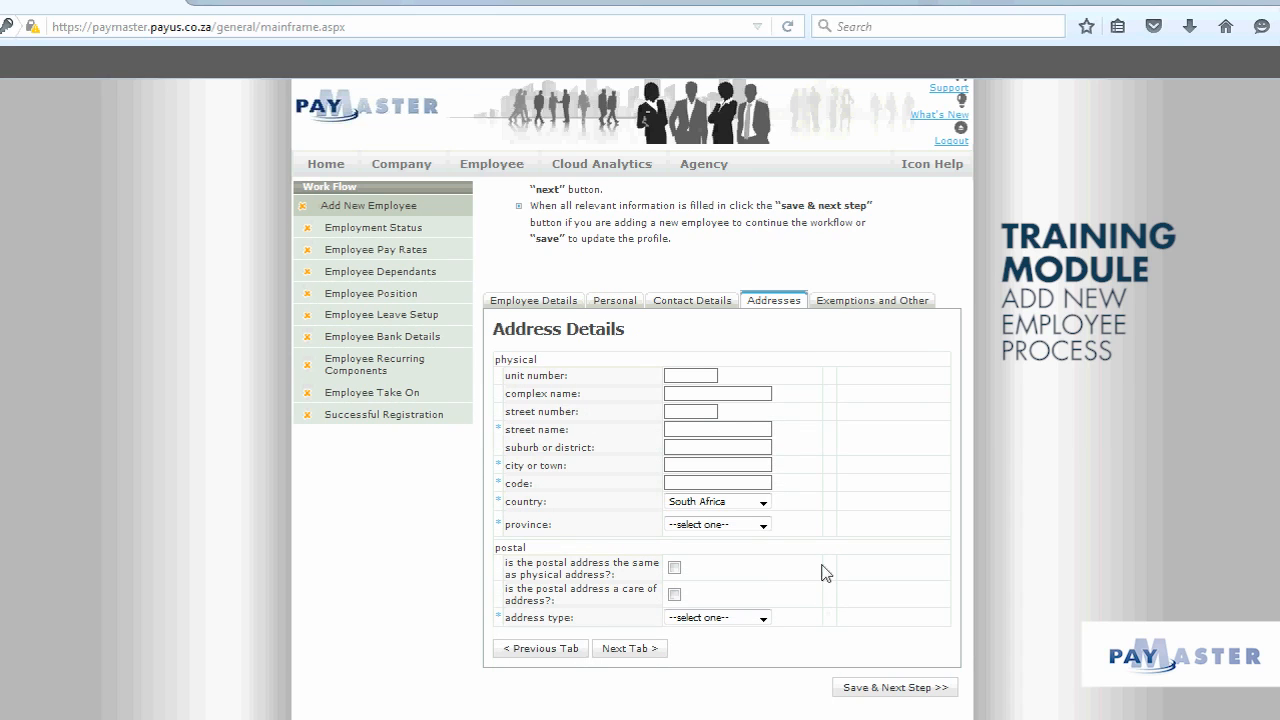
left_click(675, 567)
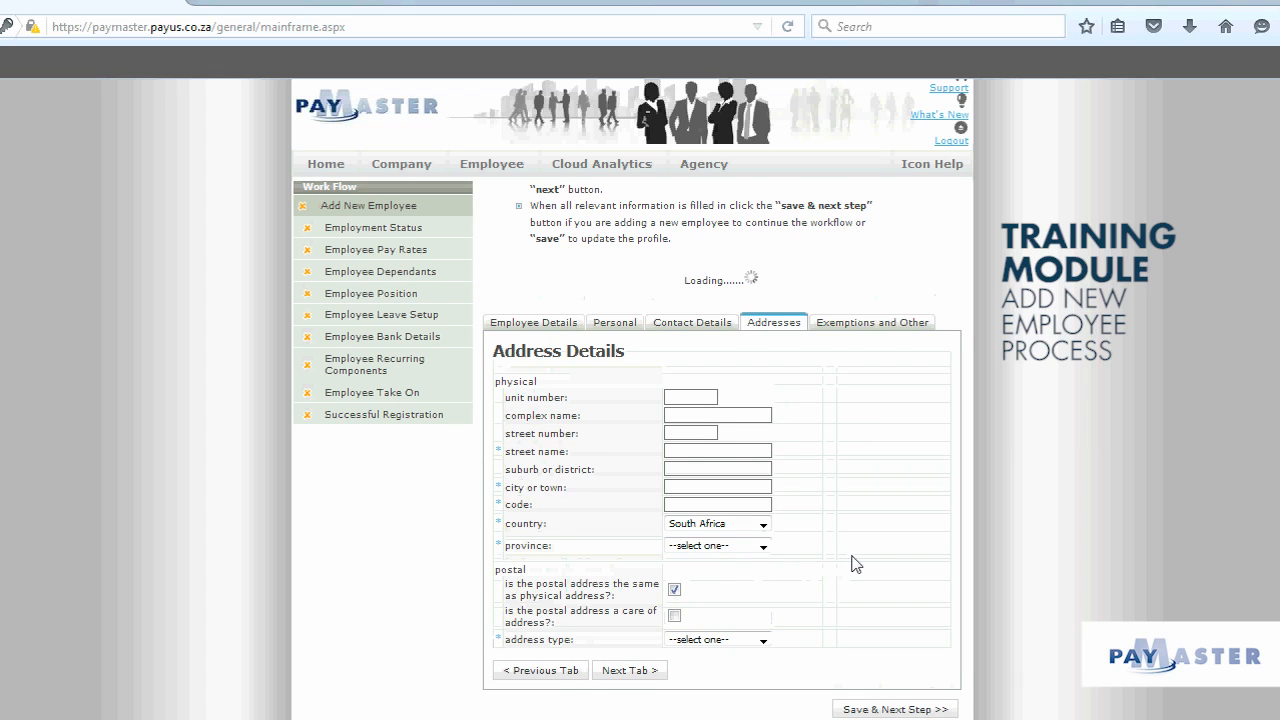
left_click(692, 423)
type("41")
key("Tab")
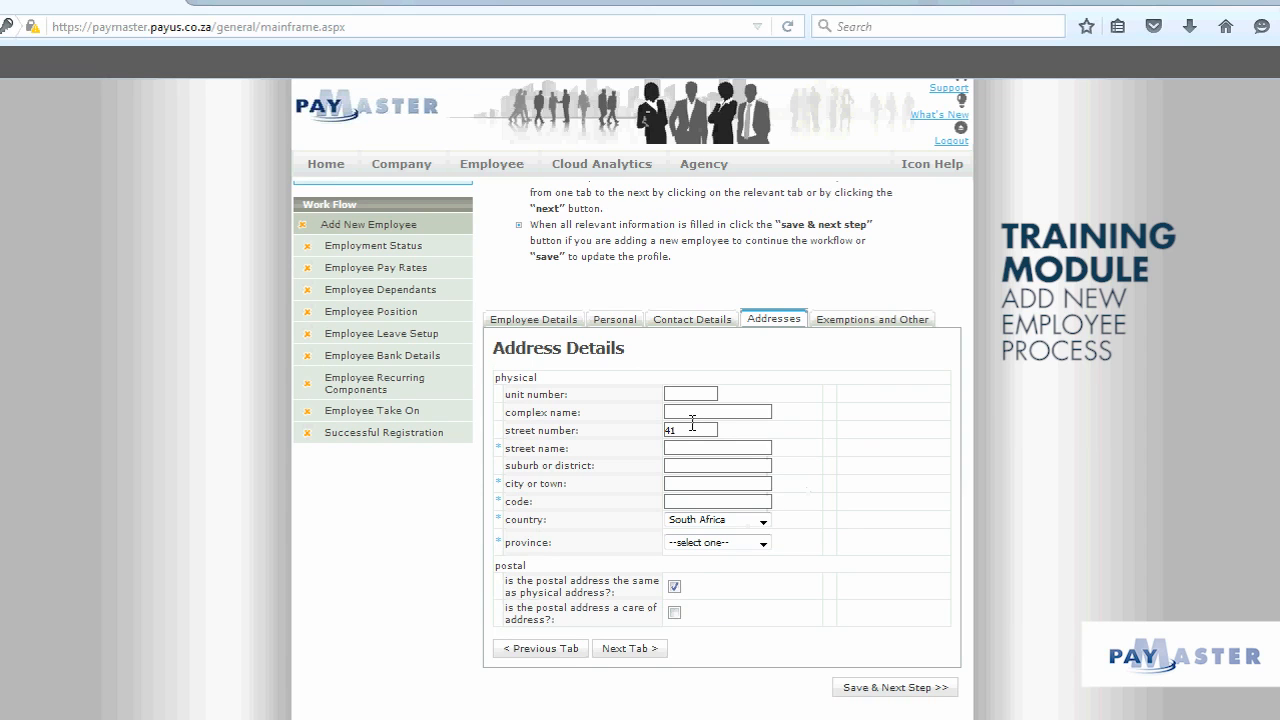
type("HELPDESK")
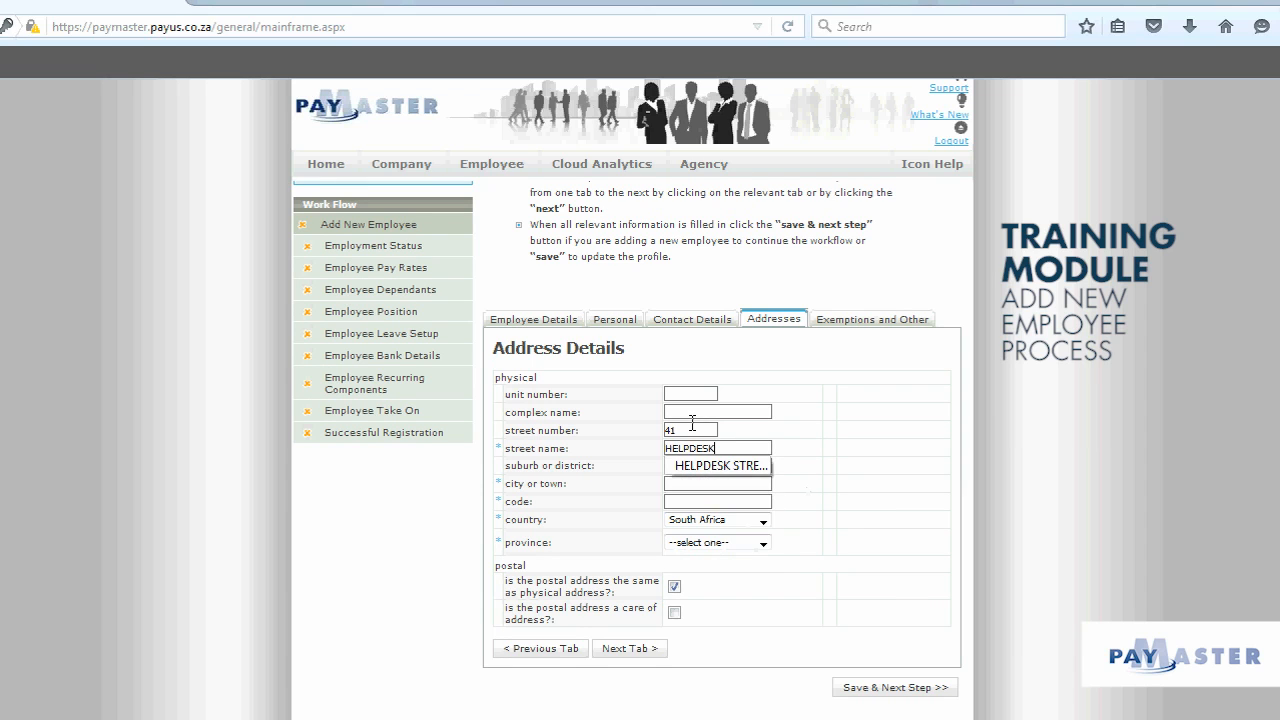
type(" STREET")
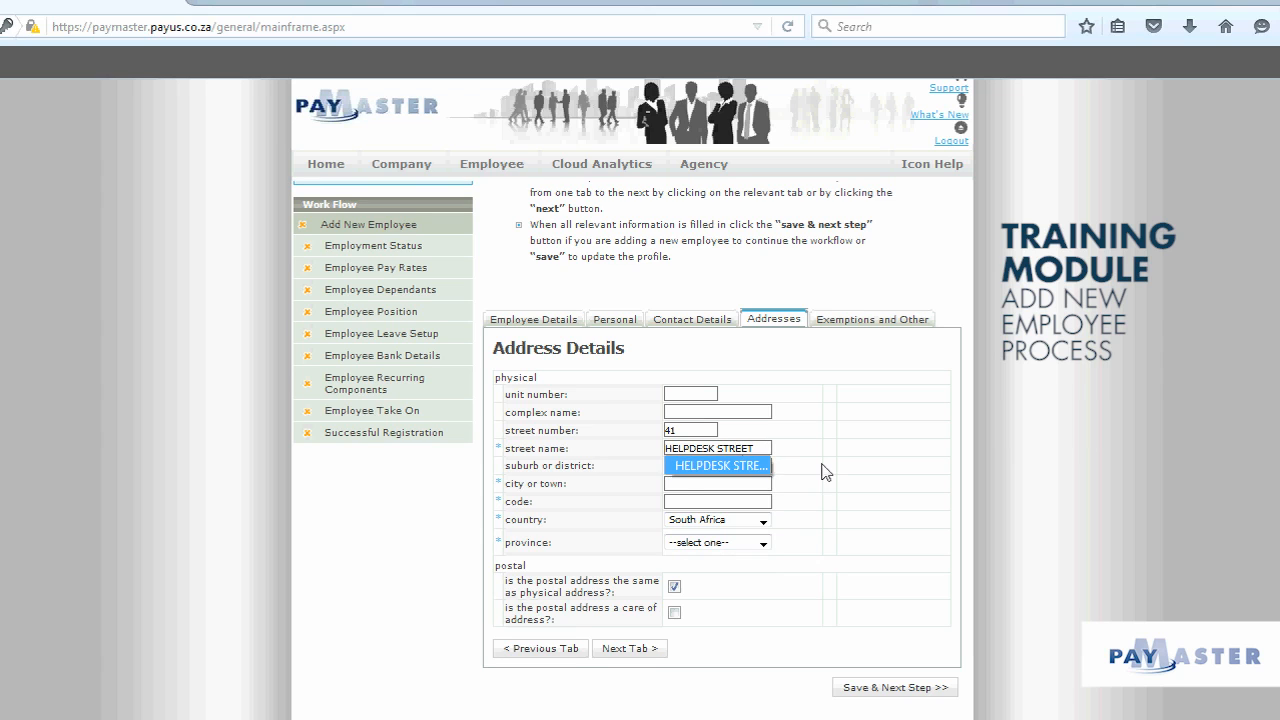
Step: Enter the city and postal code and choose Western Cape as province
left_click(683, 484)
type("HELPTOWN")
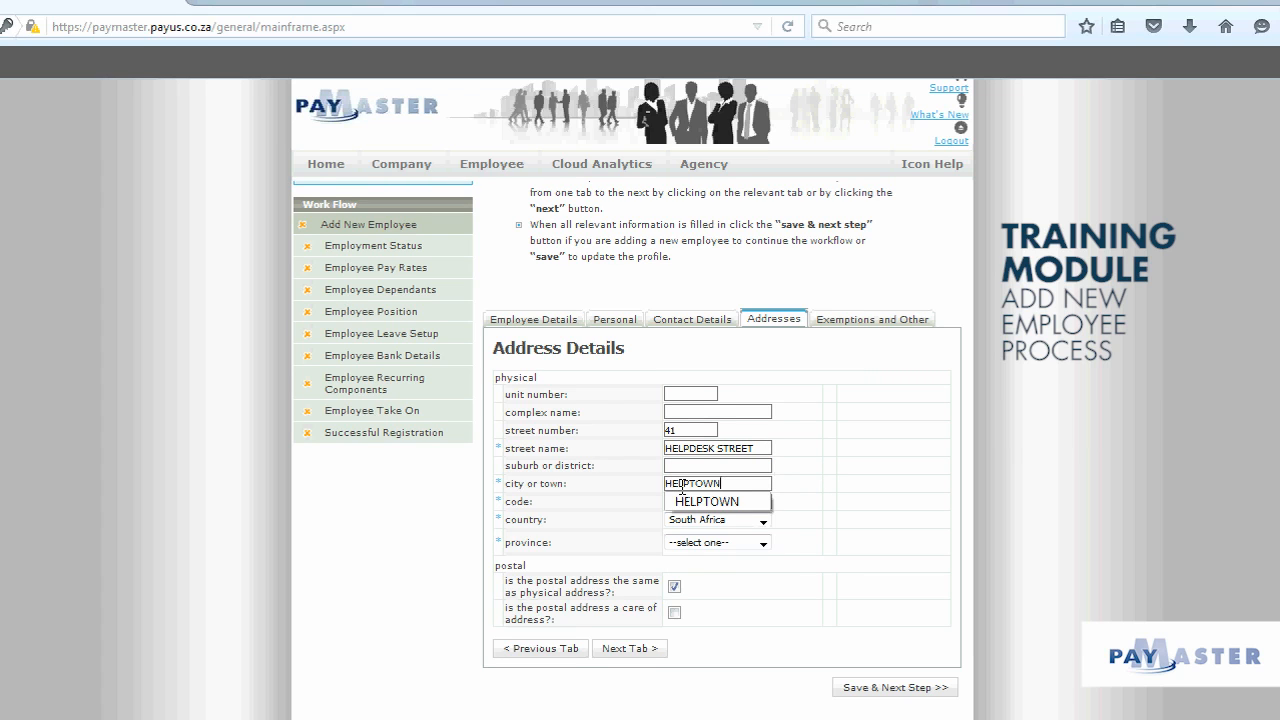
left_click(738, 502)
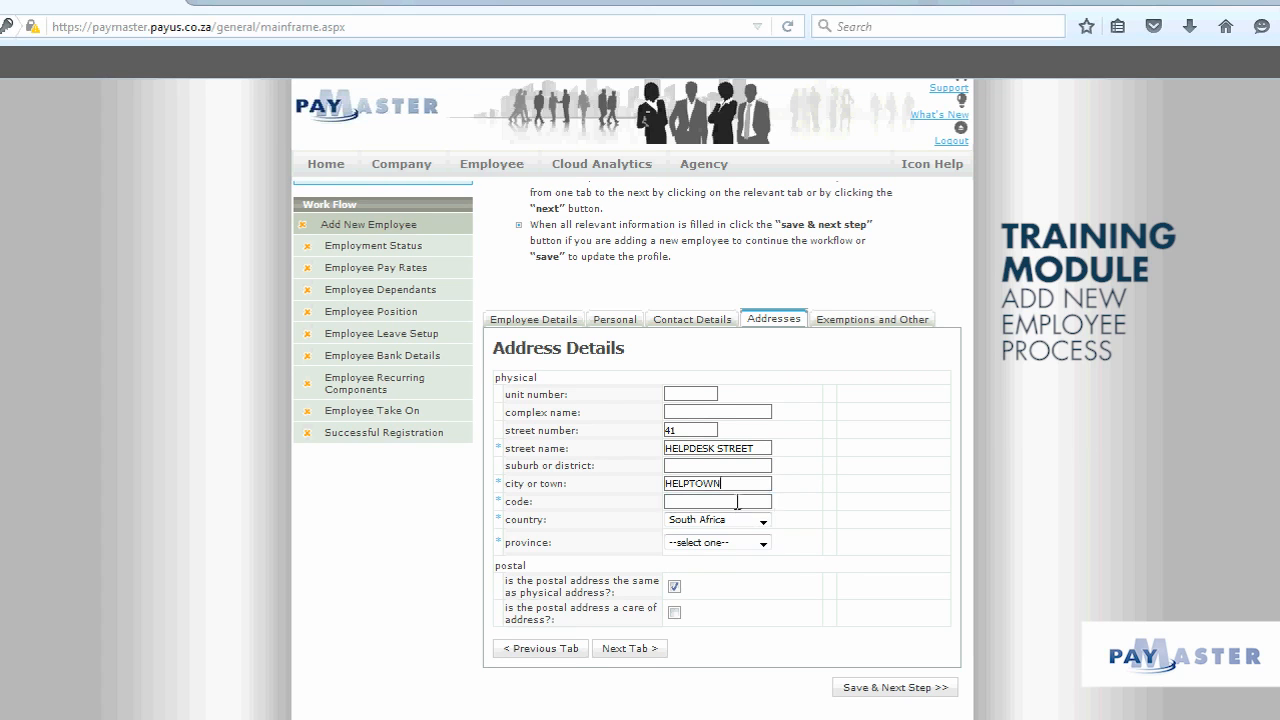
left_click(687, 503)
type("1234")
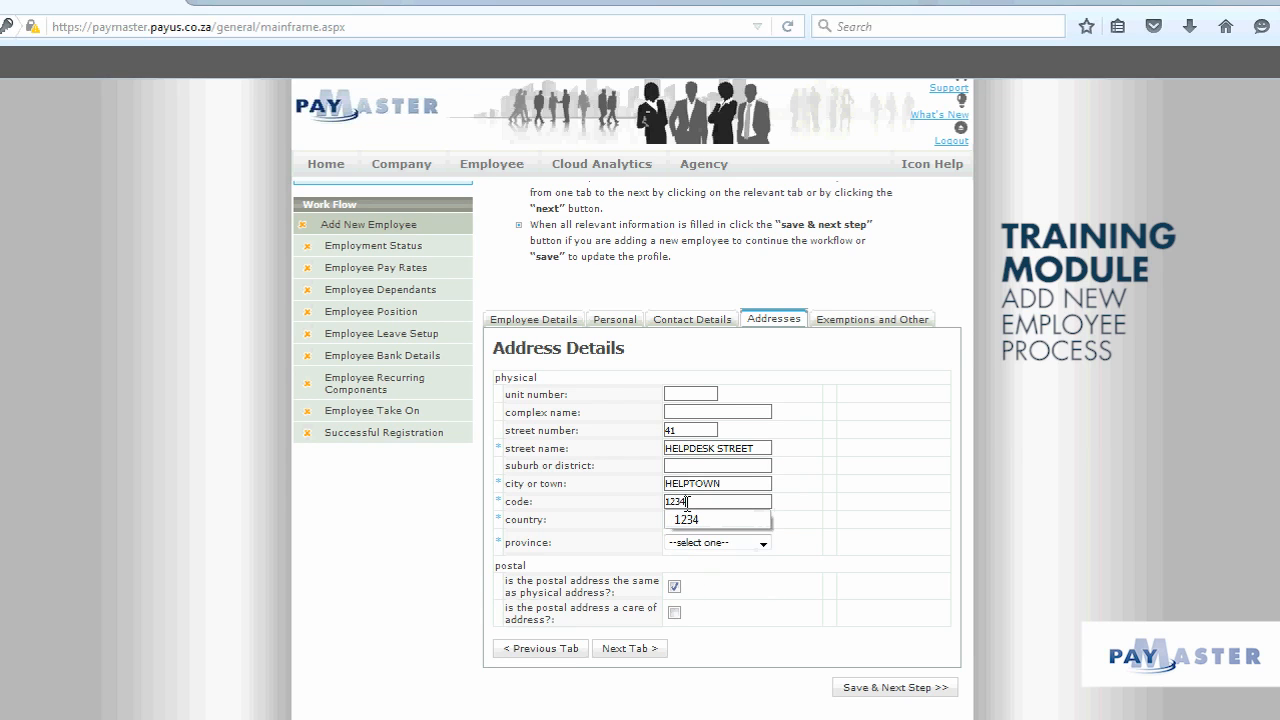
left_click(689, 521)
left_click(703, 543)
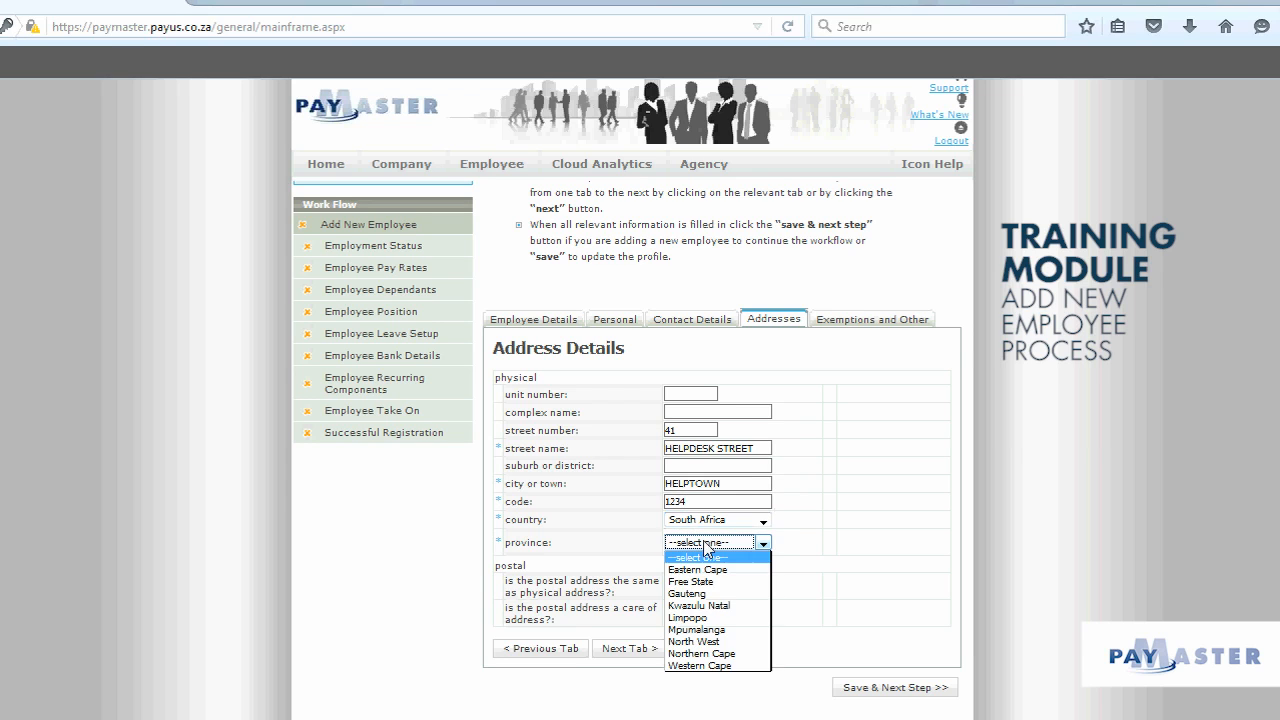
left_click(704, 668)
left_click(958, 621)
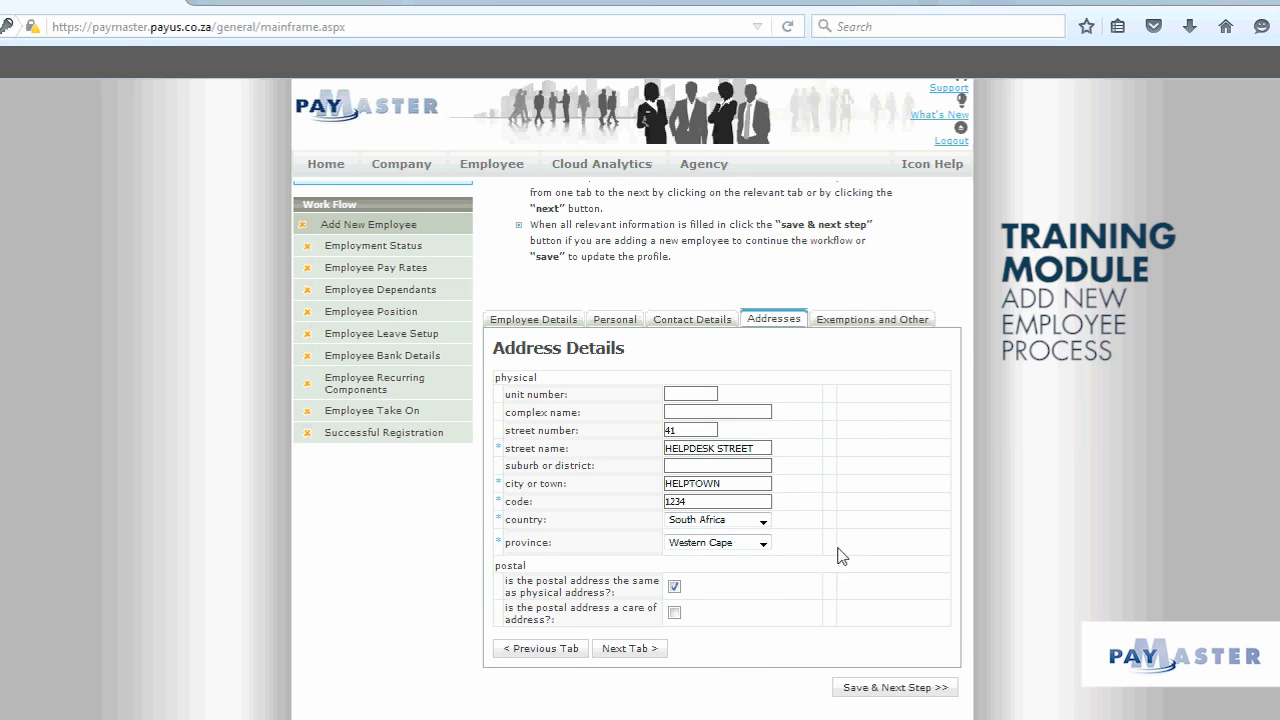
left_click(896, 319)
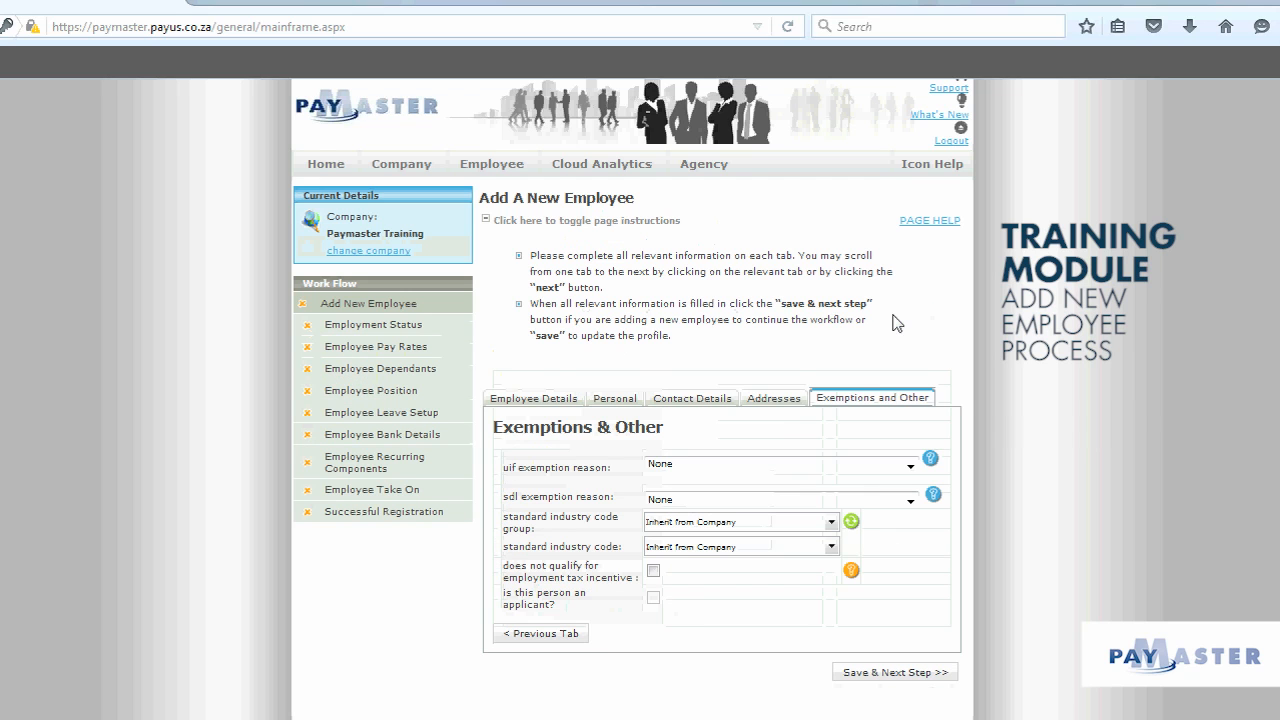
Step: Keep UIF and SDL exemption reasons at None and save the employee record
left_click(910, 466)
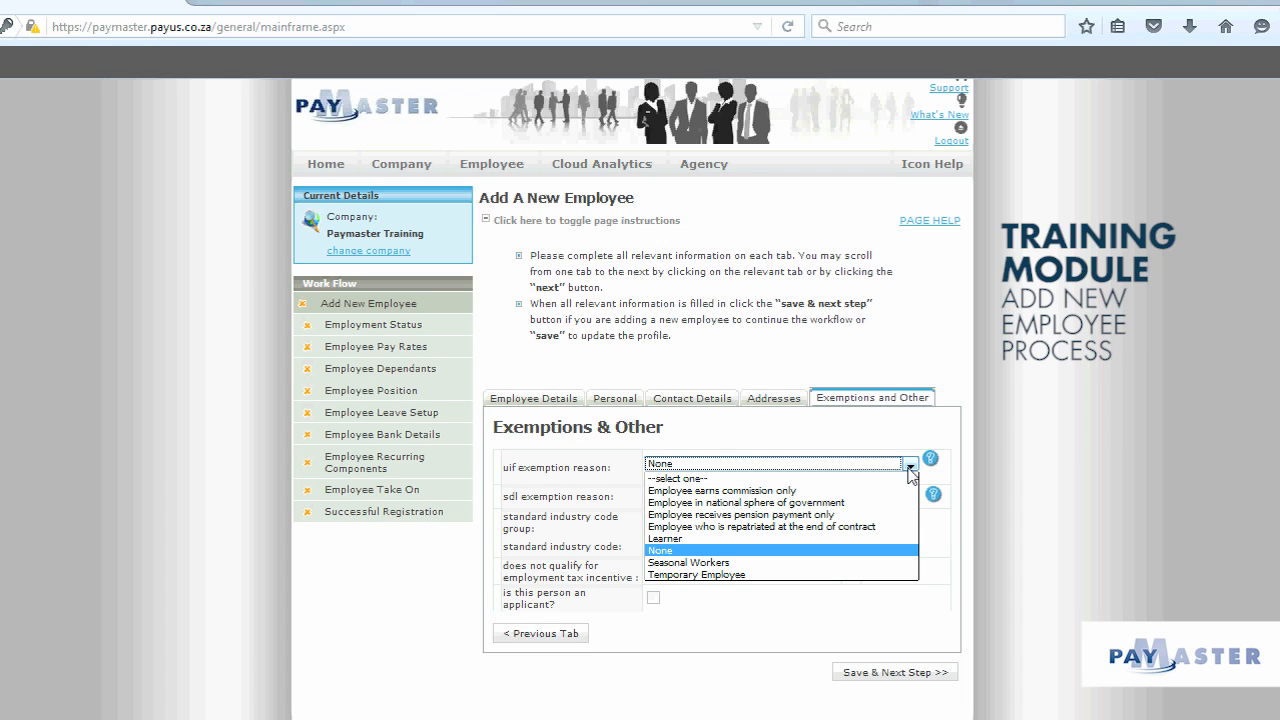
left_click(679, 551)
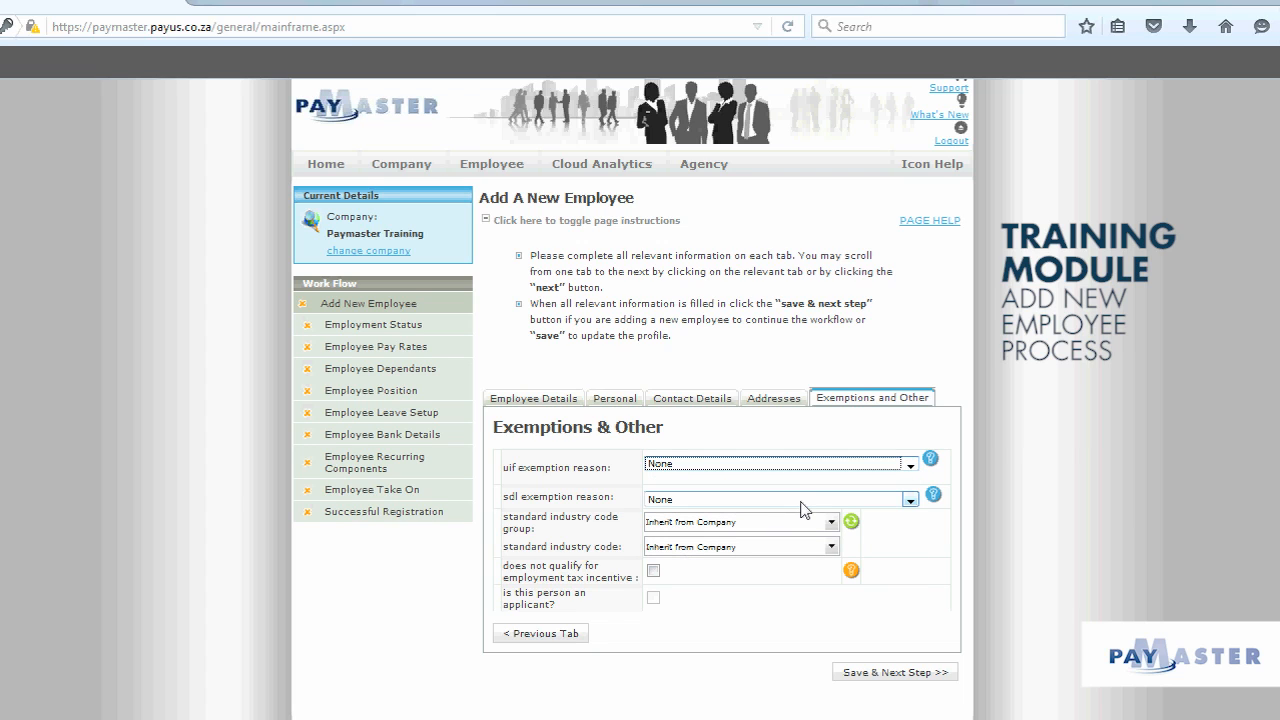
left_click(909, 500)
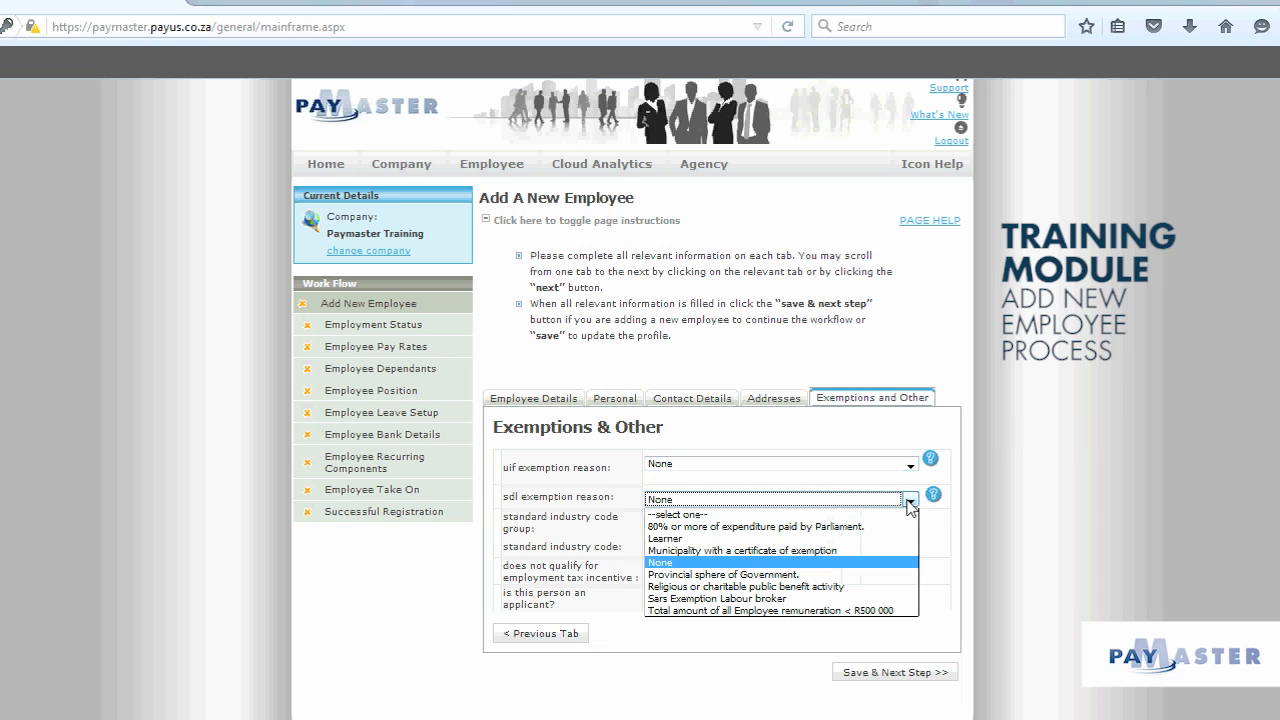
left_click(879, 566)
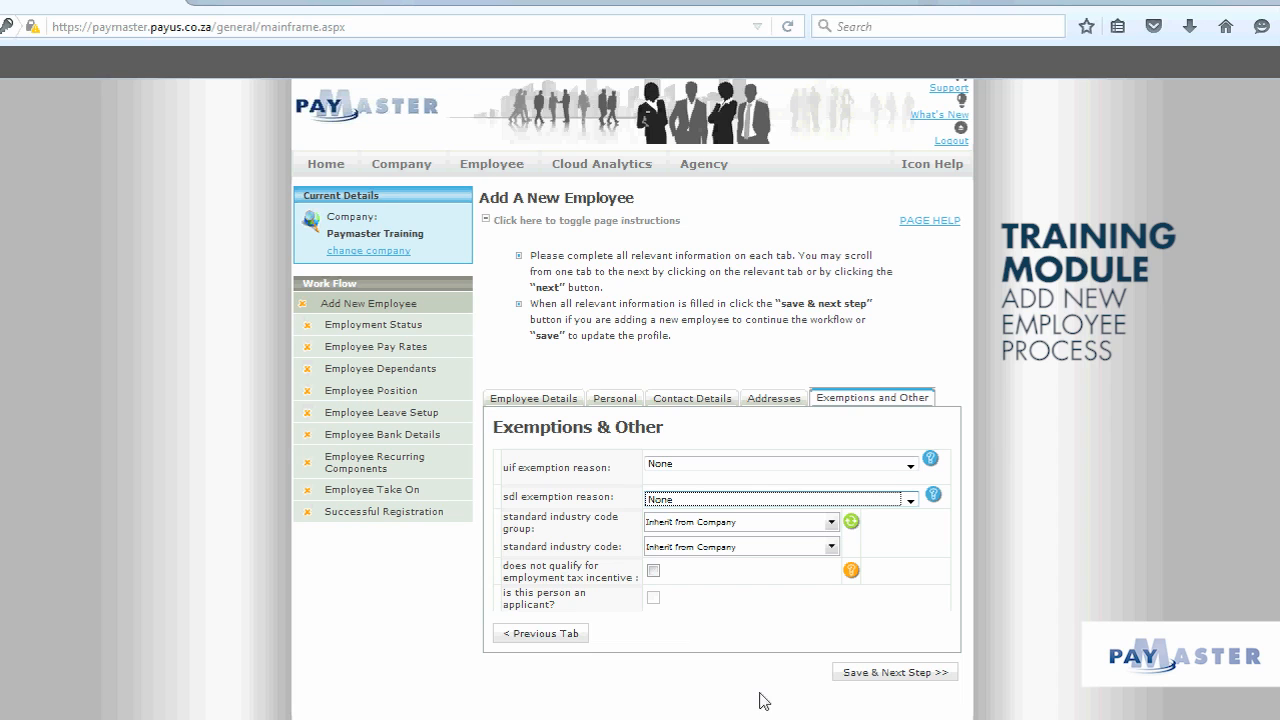
left_click(875, 674)
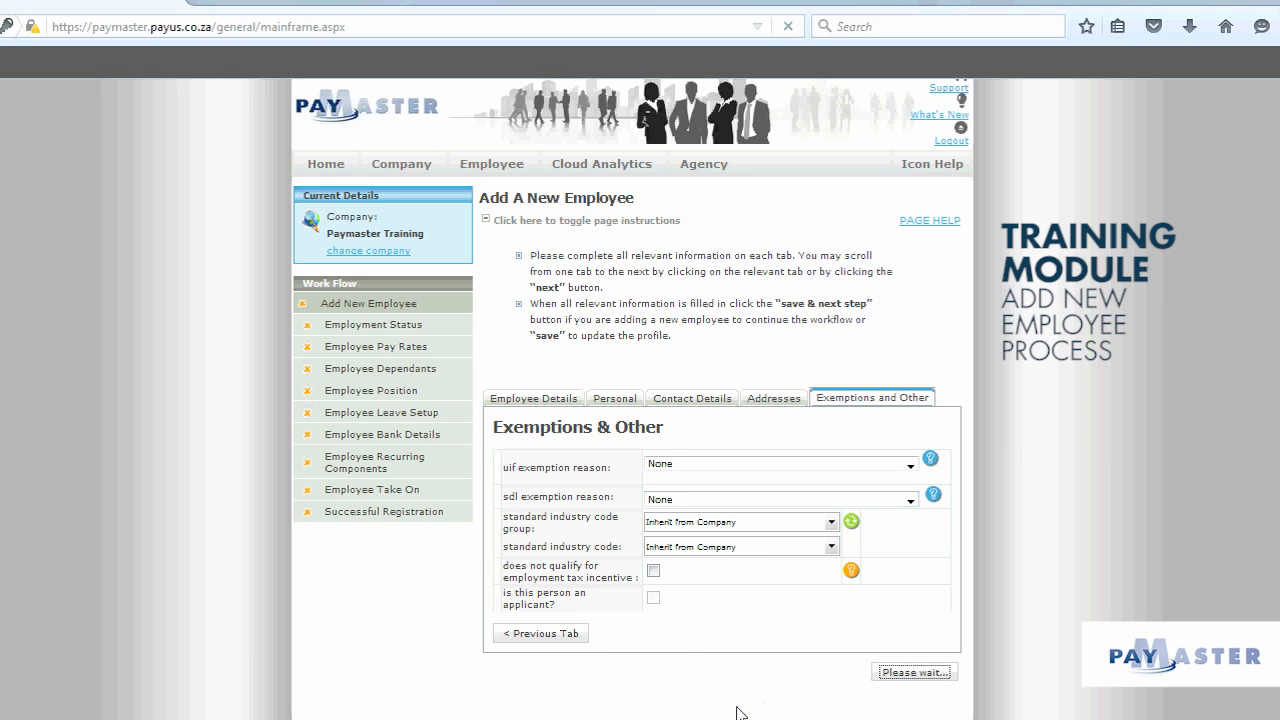
Step: Set join and employment dates to 1 November 2015, person type B, and save
scroll(808, 669, "down", 1)
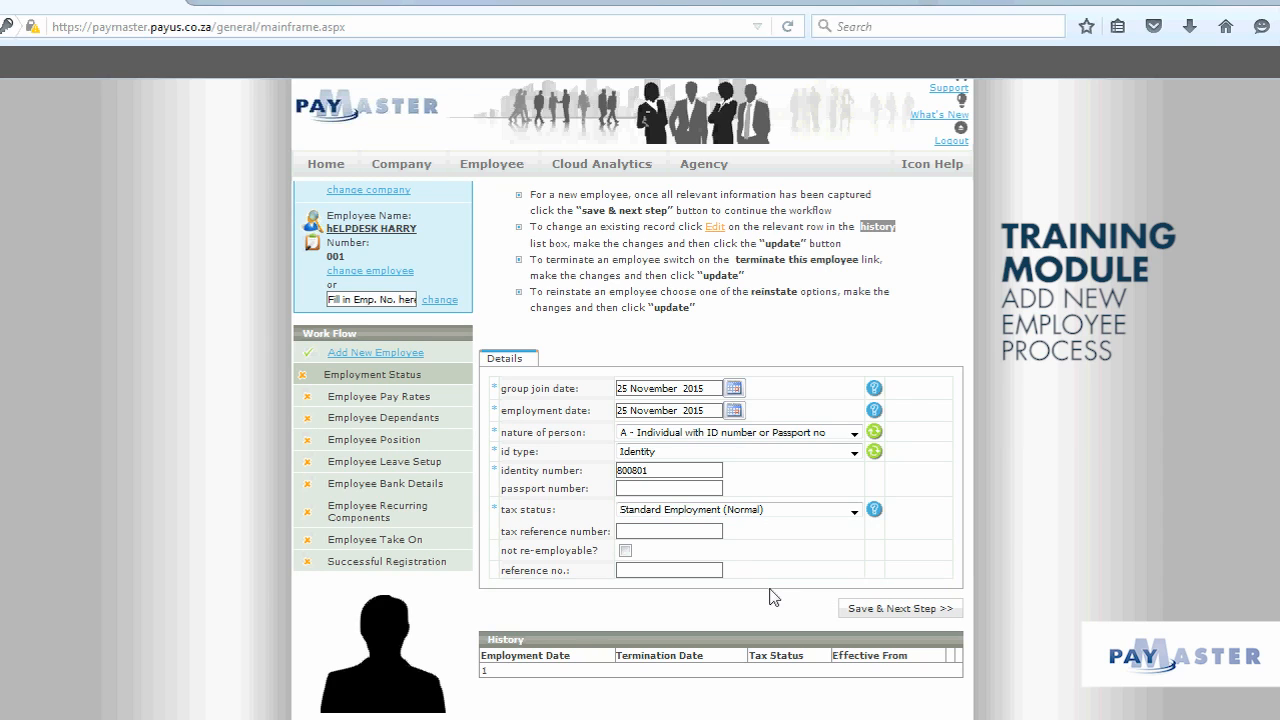
double_click(621, 389)
type("1")
key("Tab")
type("1")
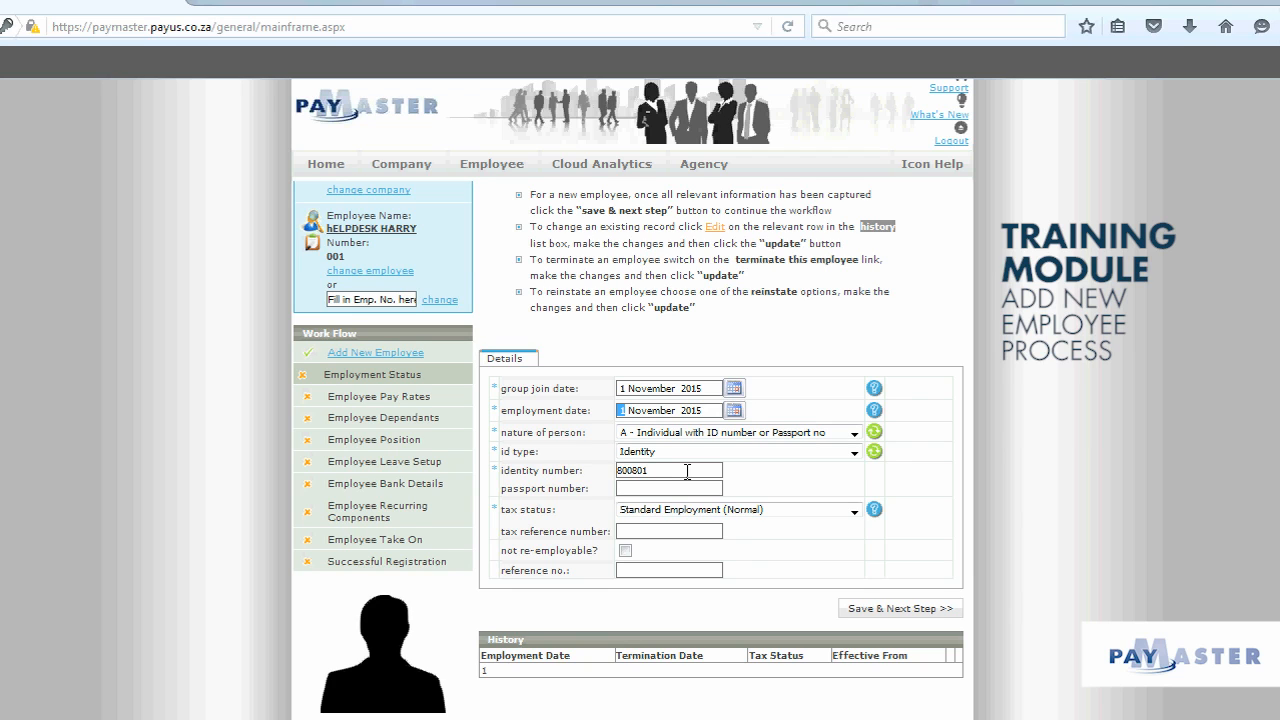
left_click(806, 436)
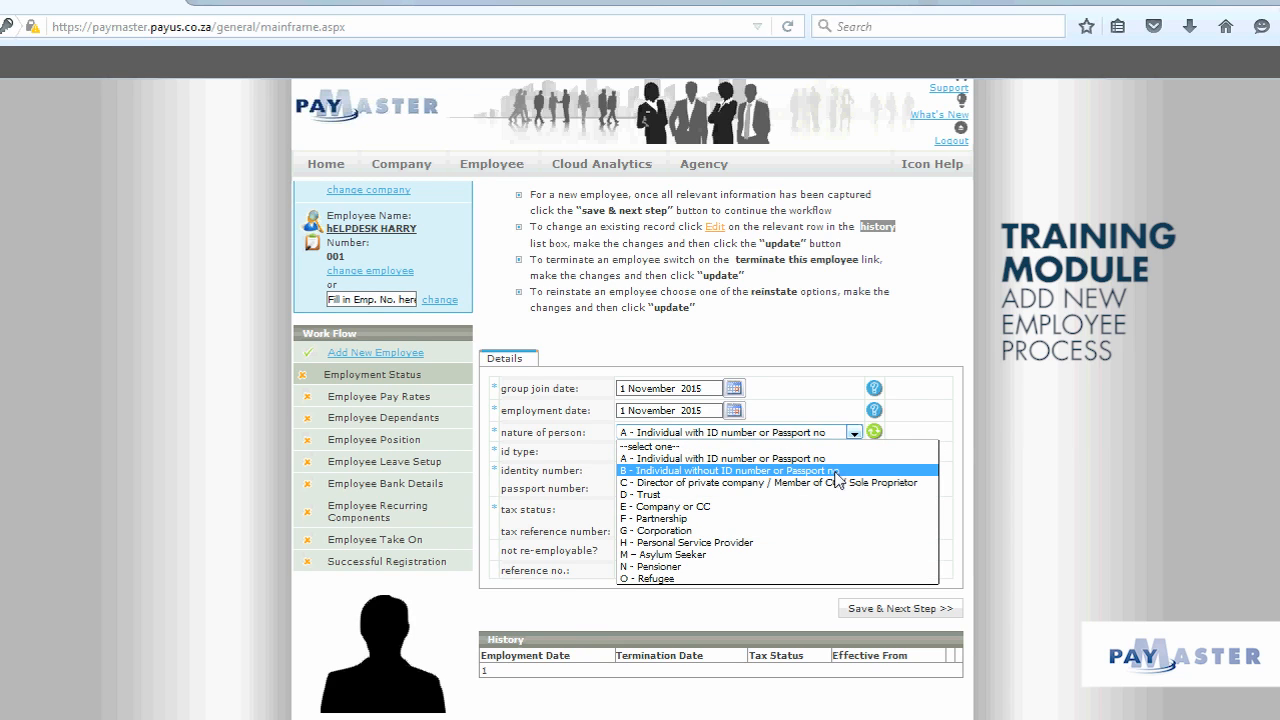
left_click(834, 470)
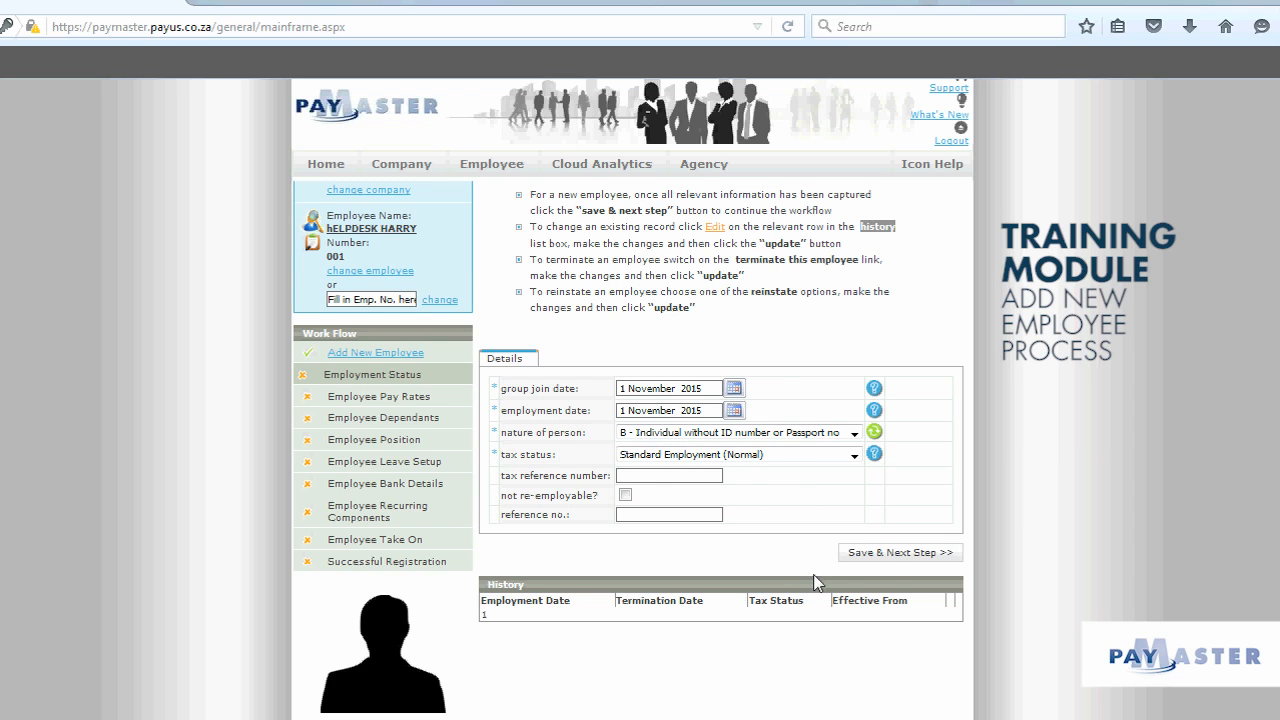
left_click(896, 560)
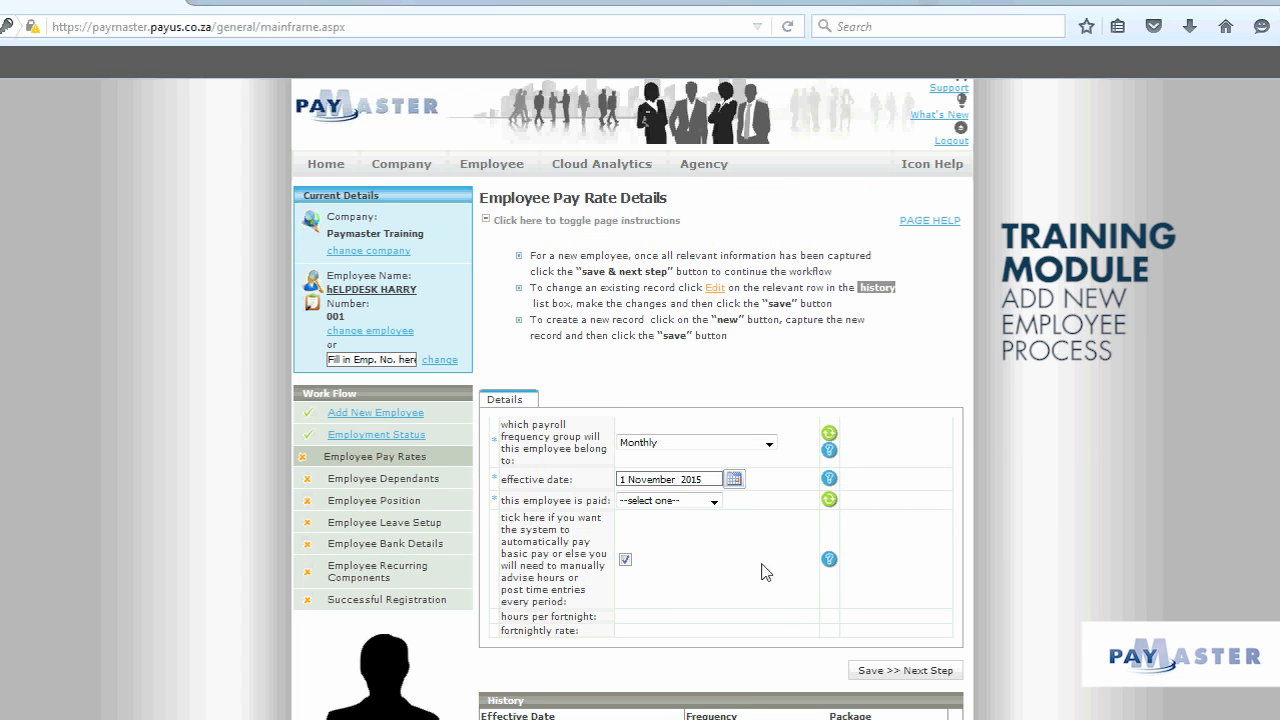
Step: Pay the employee per month in the Monthly group with a 10000 package, then save
left_click(769, 446)
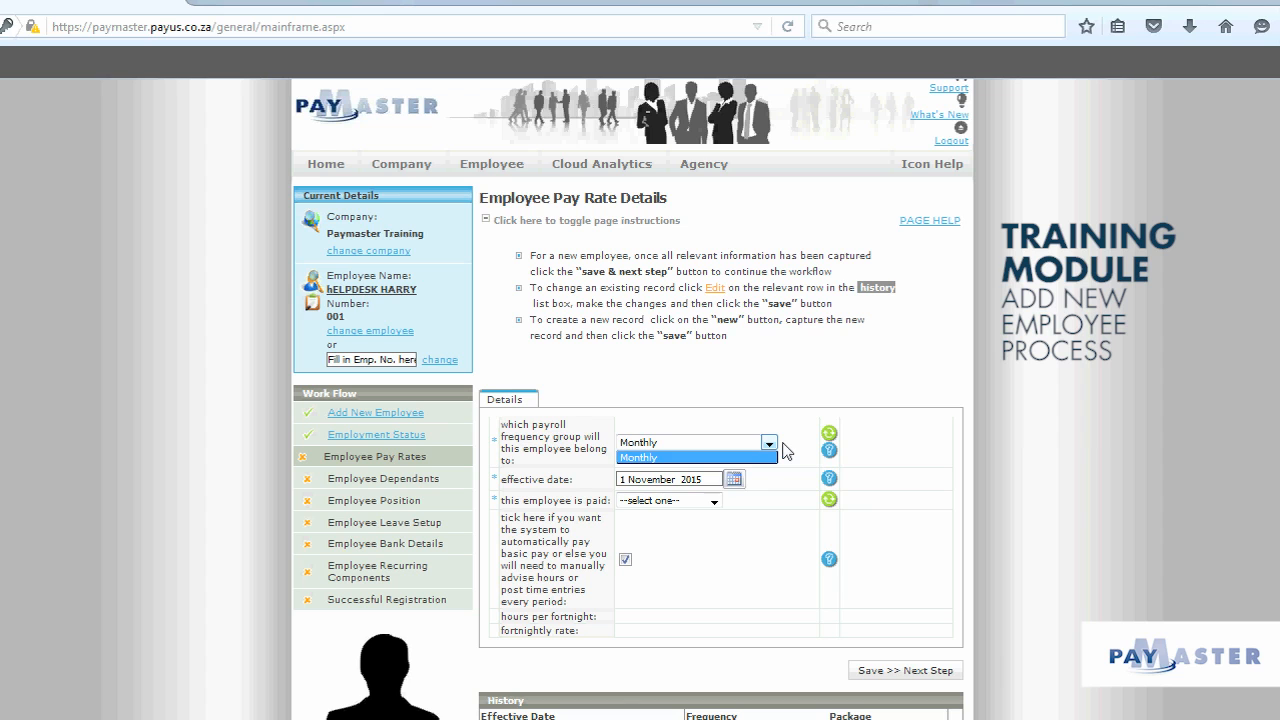
left_click(772, 457)
scroll(757, 491, "down", 1)
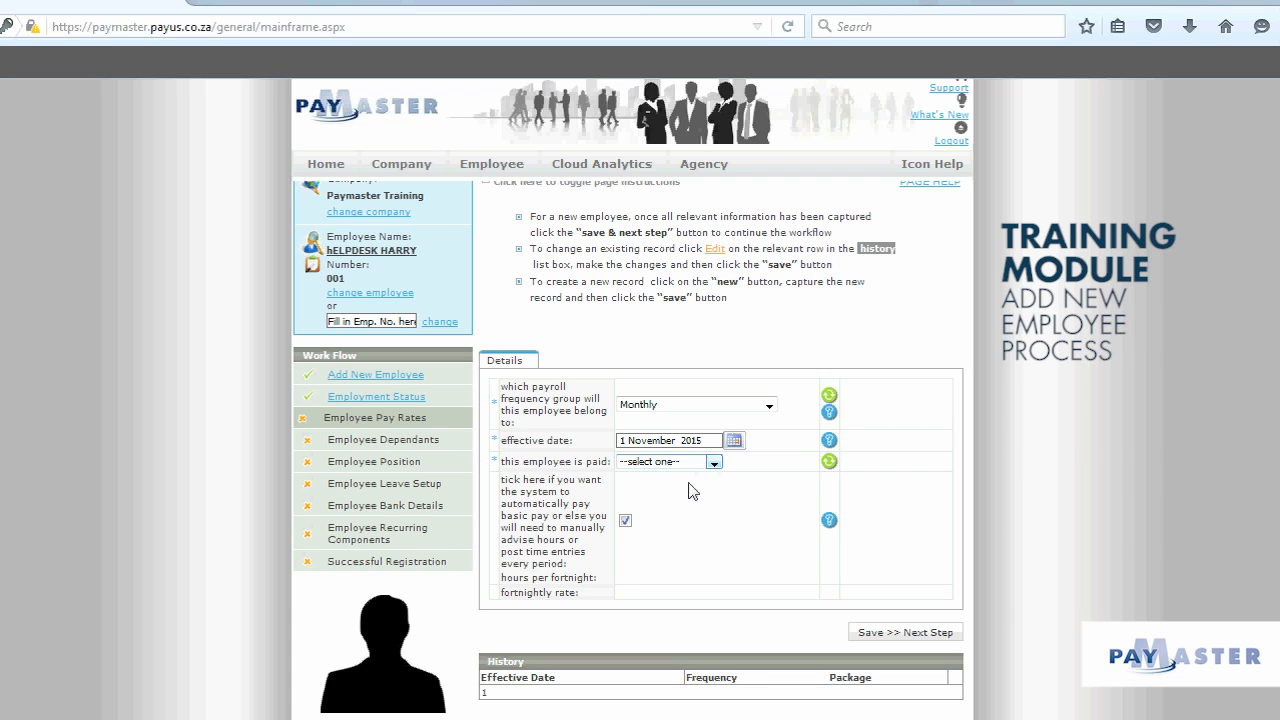
left_click(714, 463)
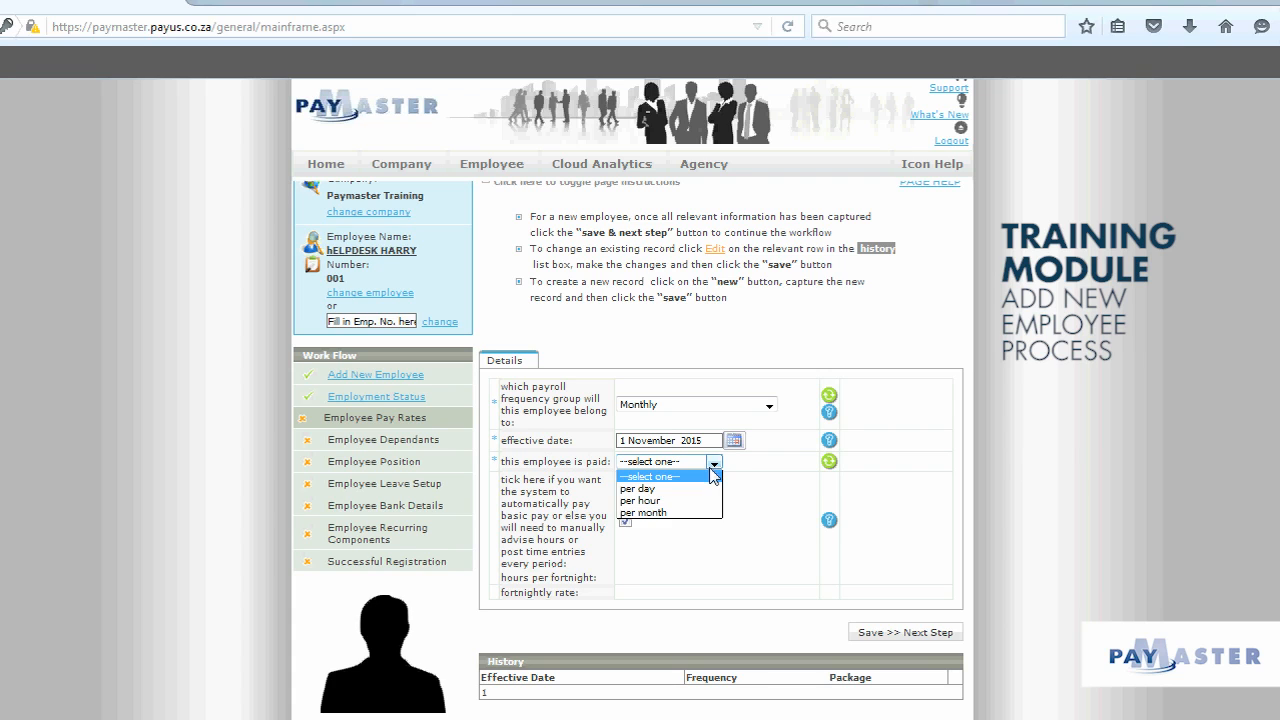
left_click(688, 515)
left_click(640, 492)
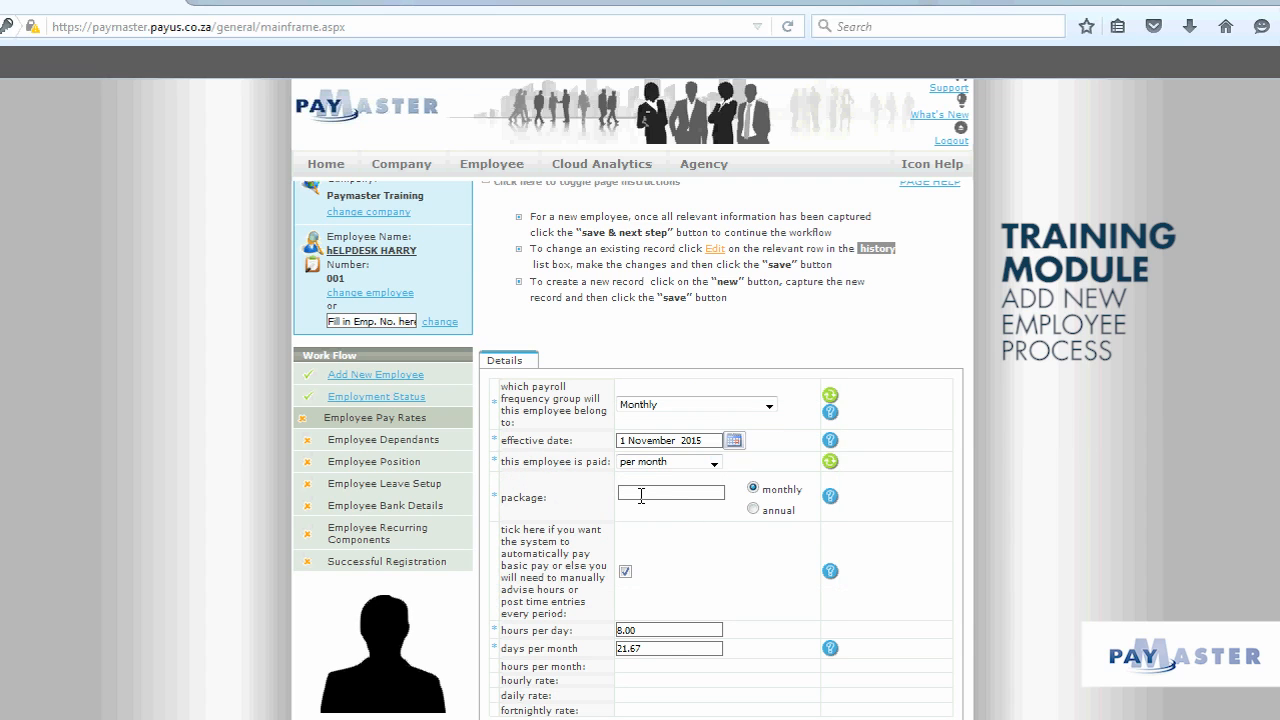
type("10000")
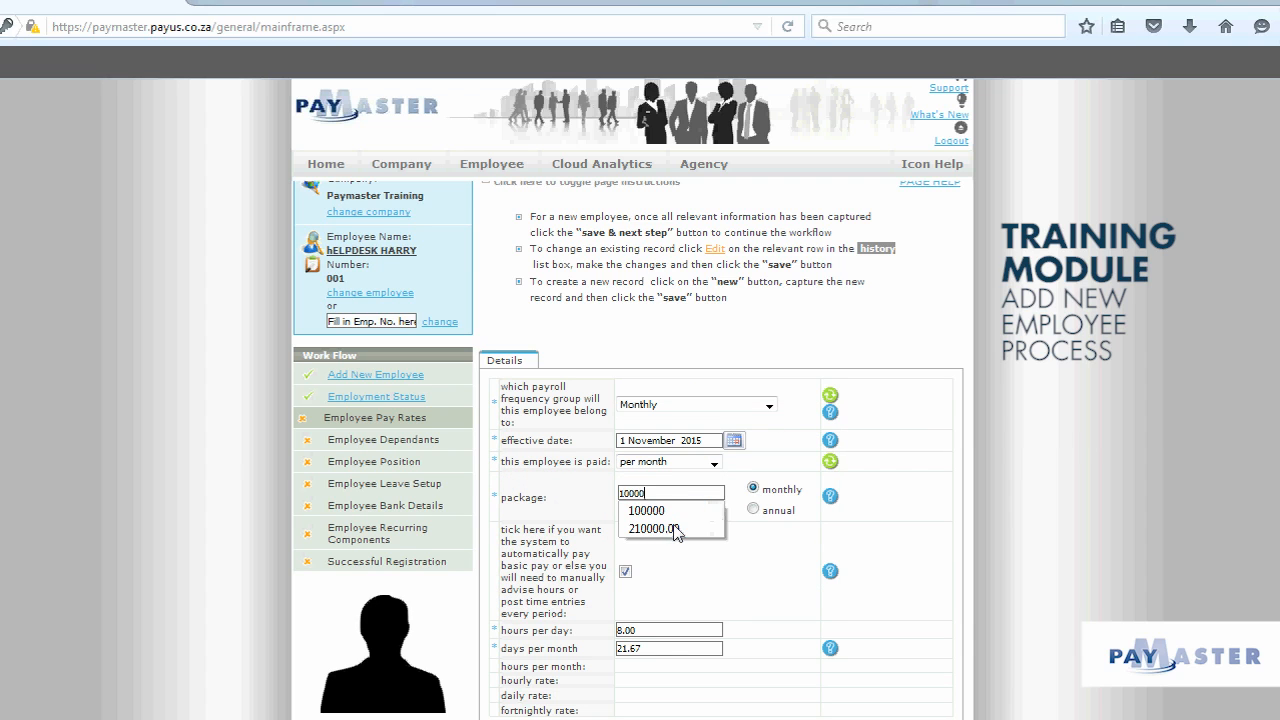
left_click(770, 558)
scroll(655, 585, "down", 2)
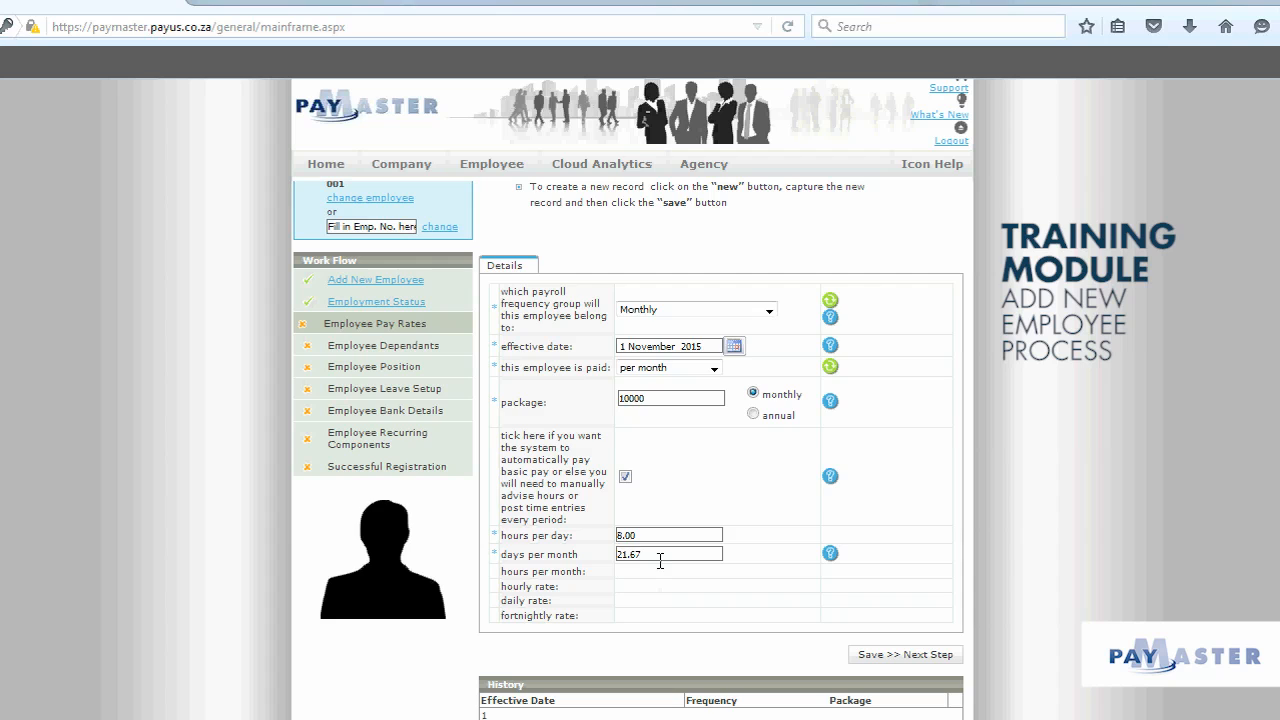
left_click(910, 655)
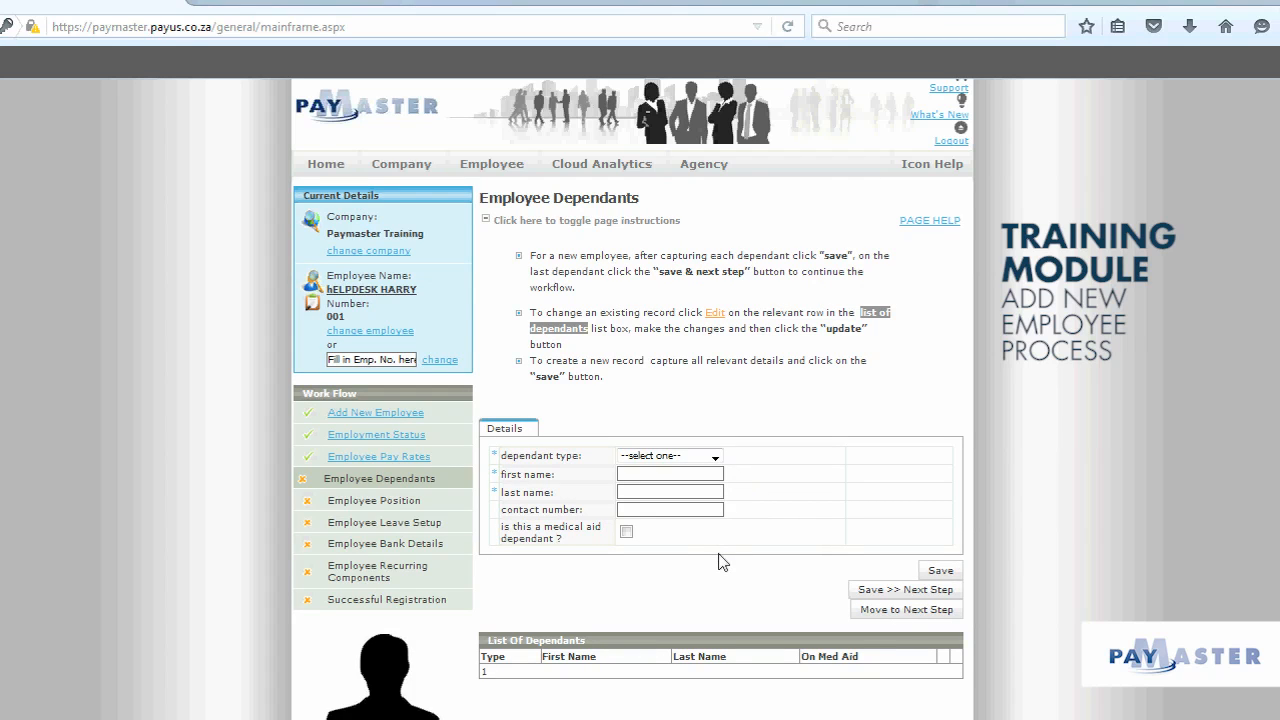
Step: Assign position General Manager in the Paymaster Training unit and save
left_click(906, 610)
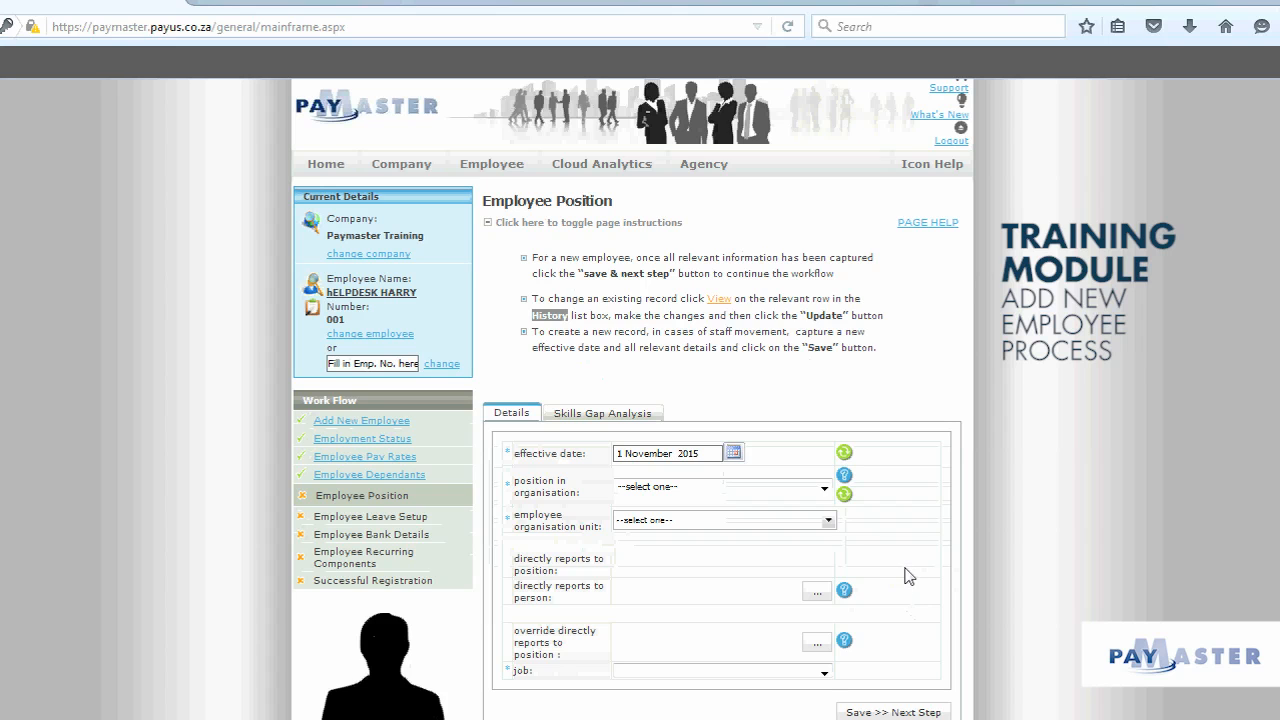
scroll(908, 577, "down", 2)
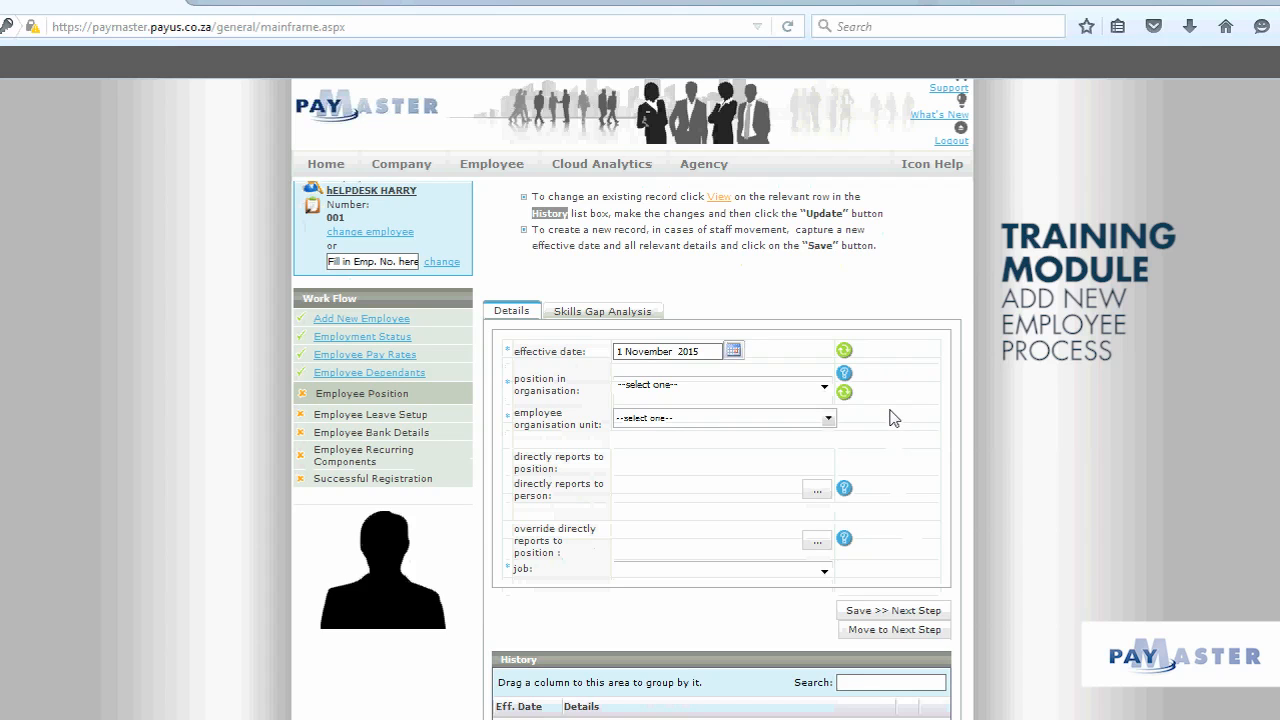
left_click(824, 389)
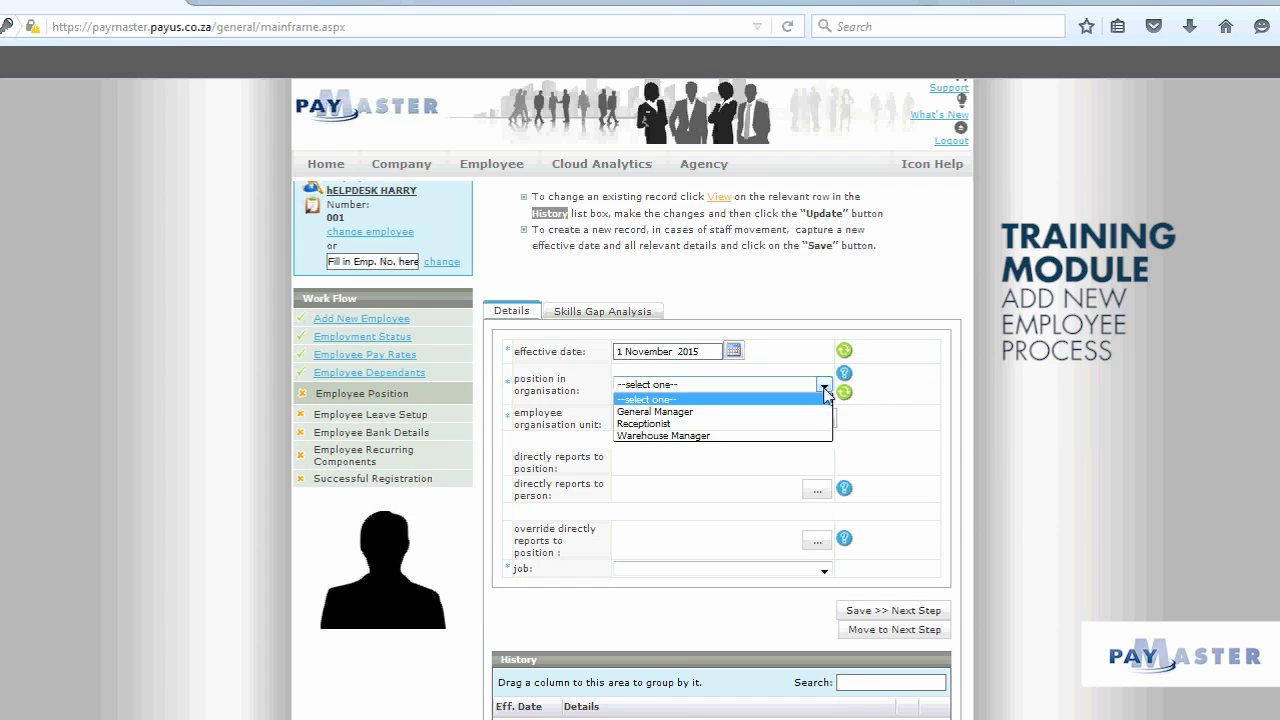
left_click(815, 412)
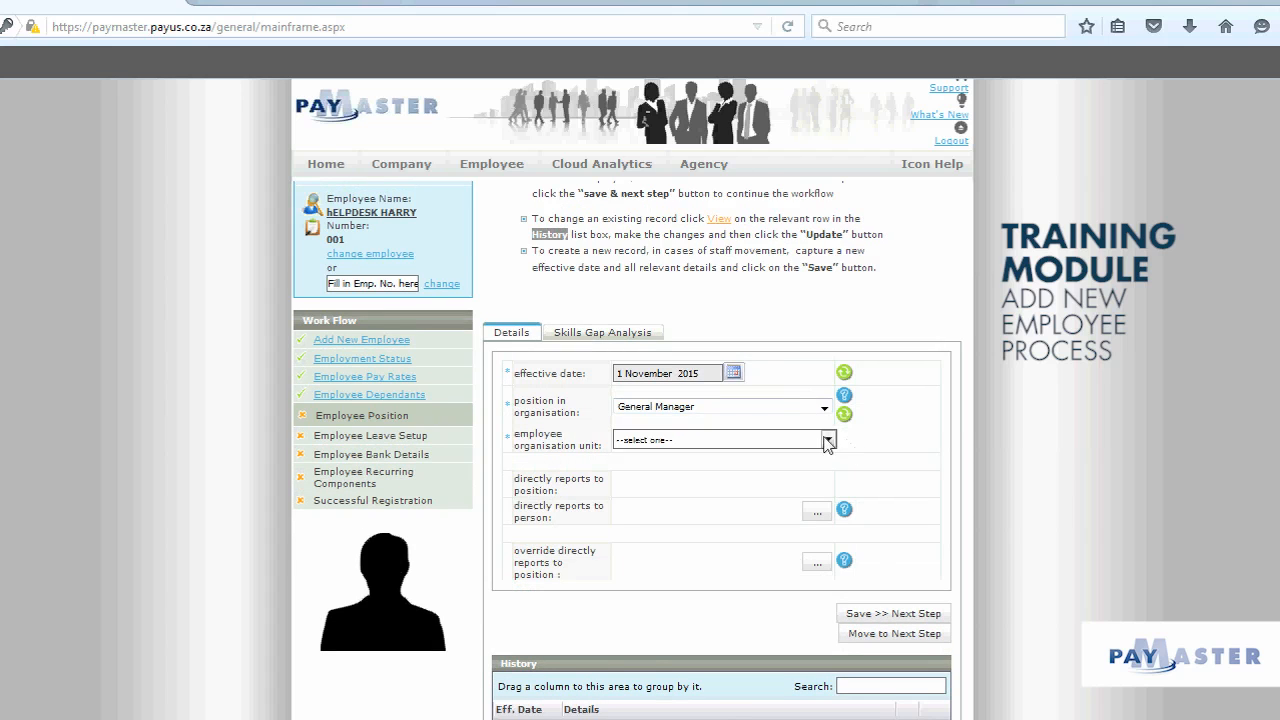
left_click(828, 440)
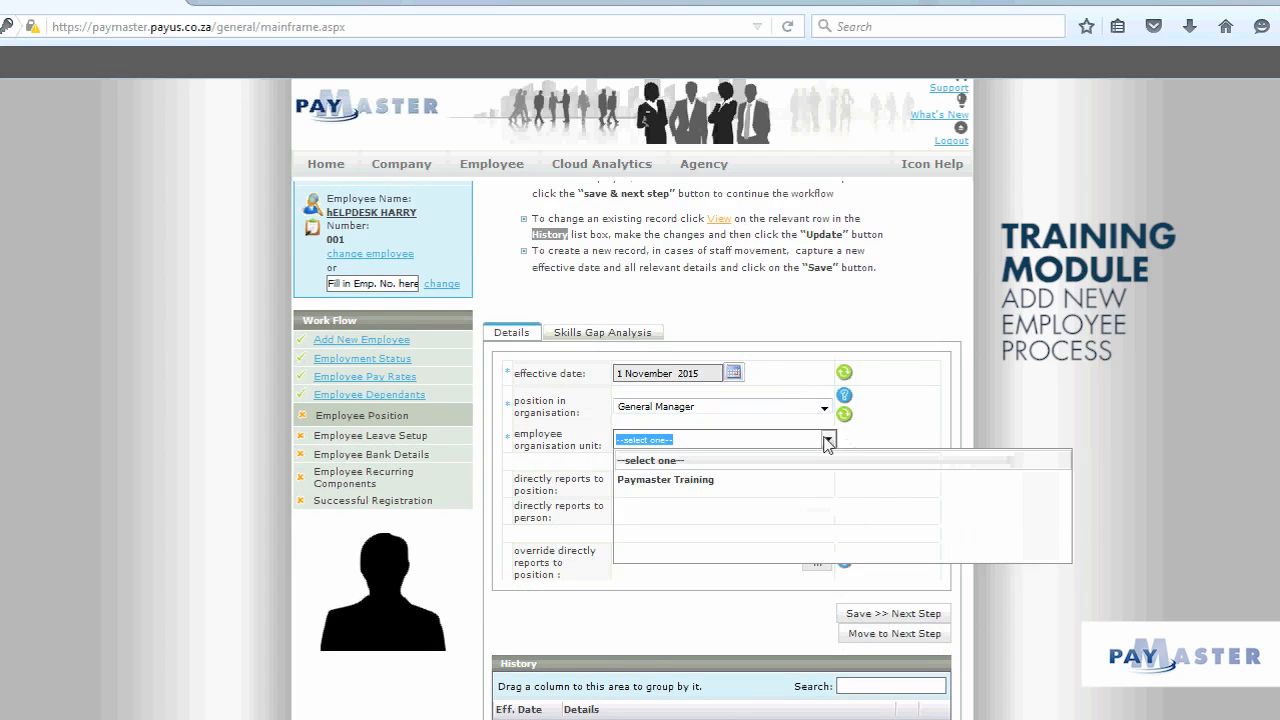
left_click(716, 484)
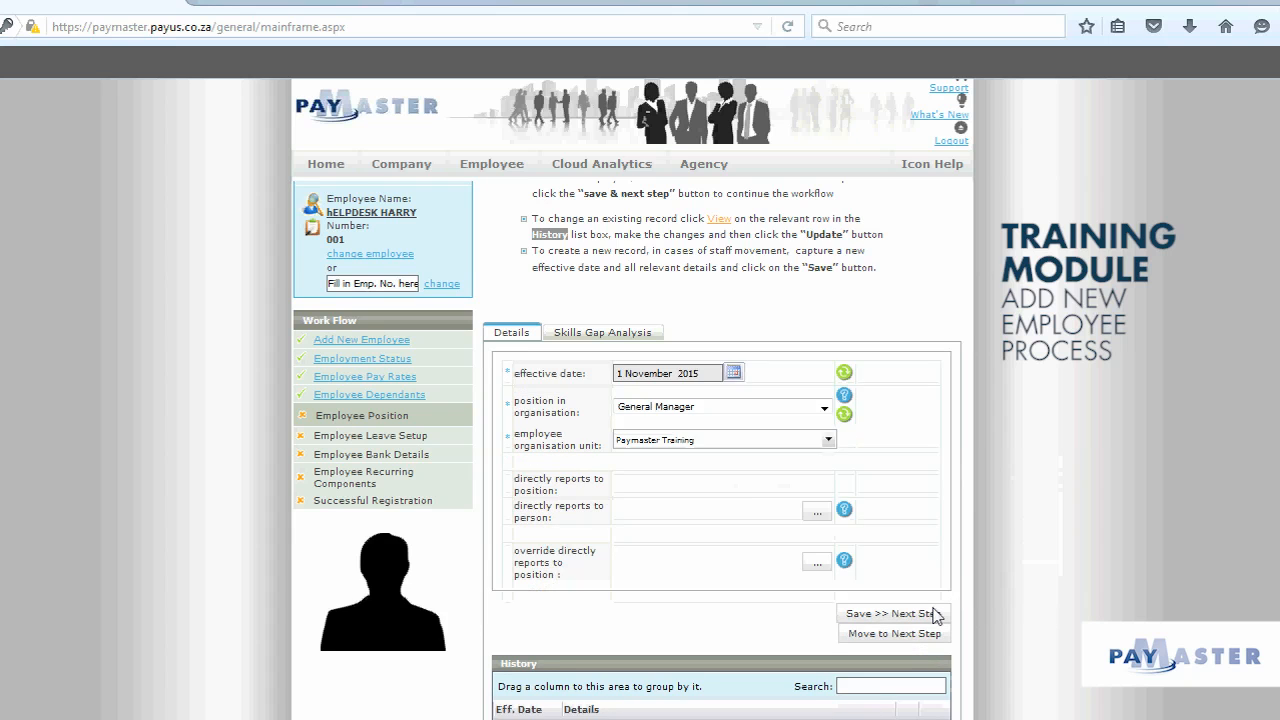
left_click(930, 615)
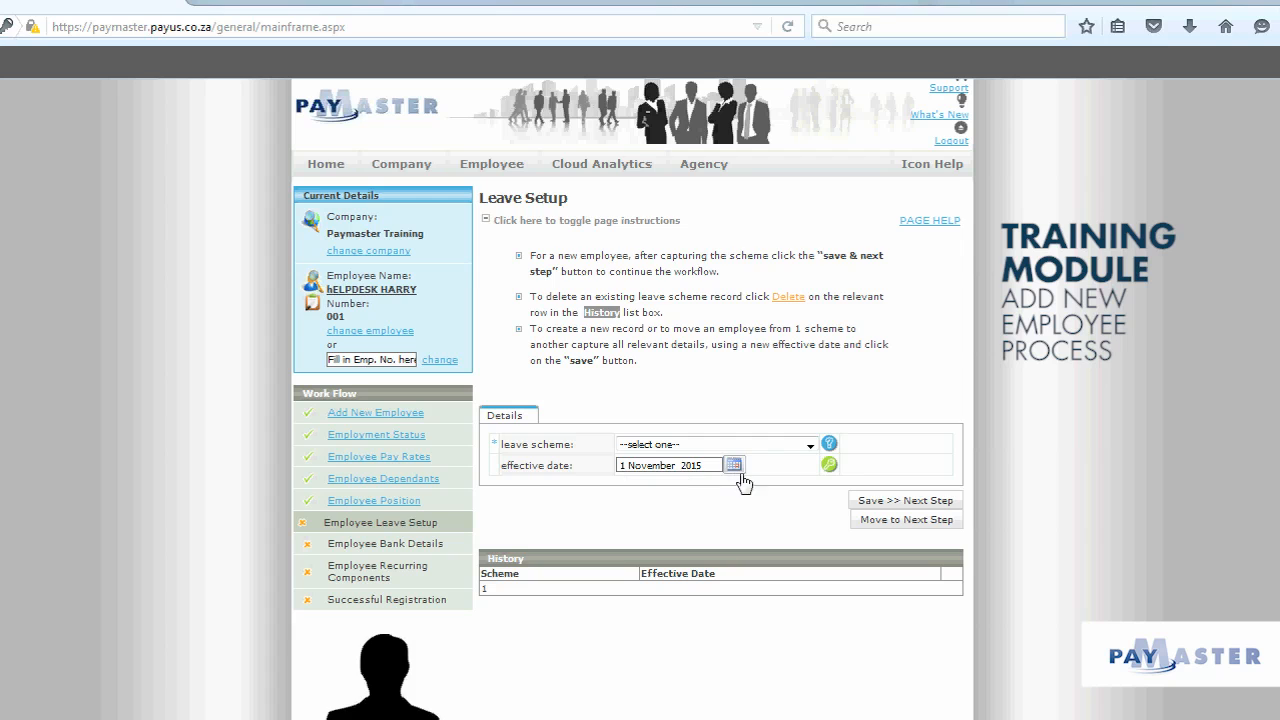
Step: Choose the Managers leave scheme and save the leave setup
left_click(776, 446)
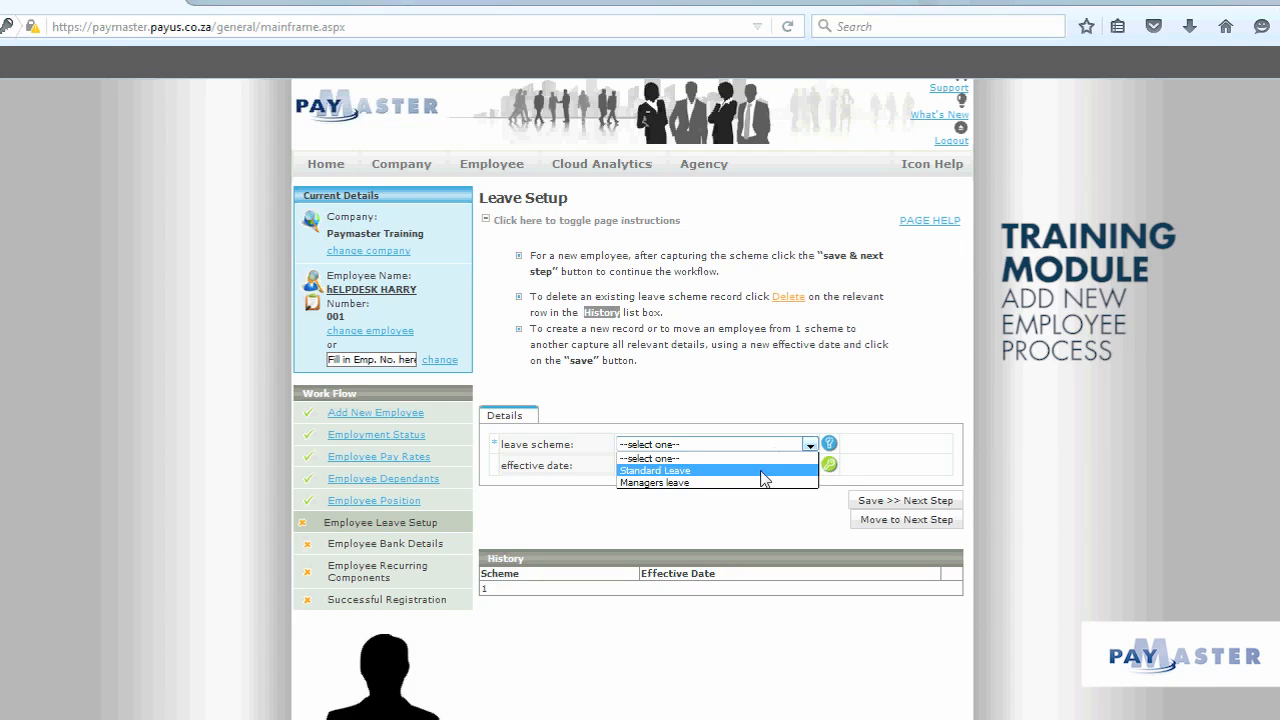
left_click(763, 482)
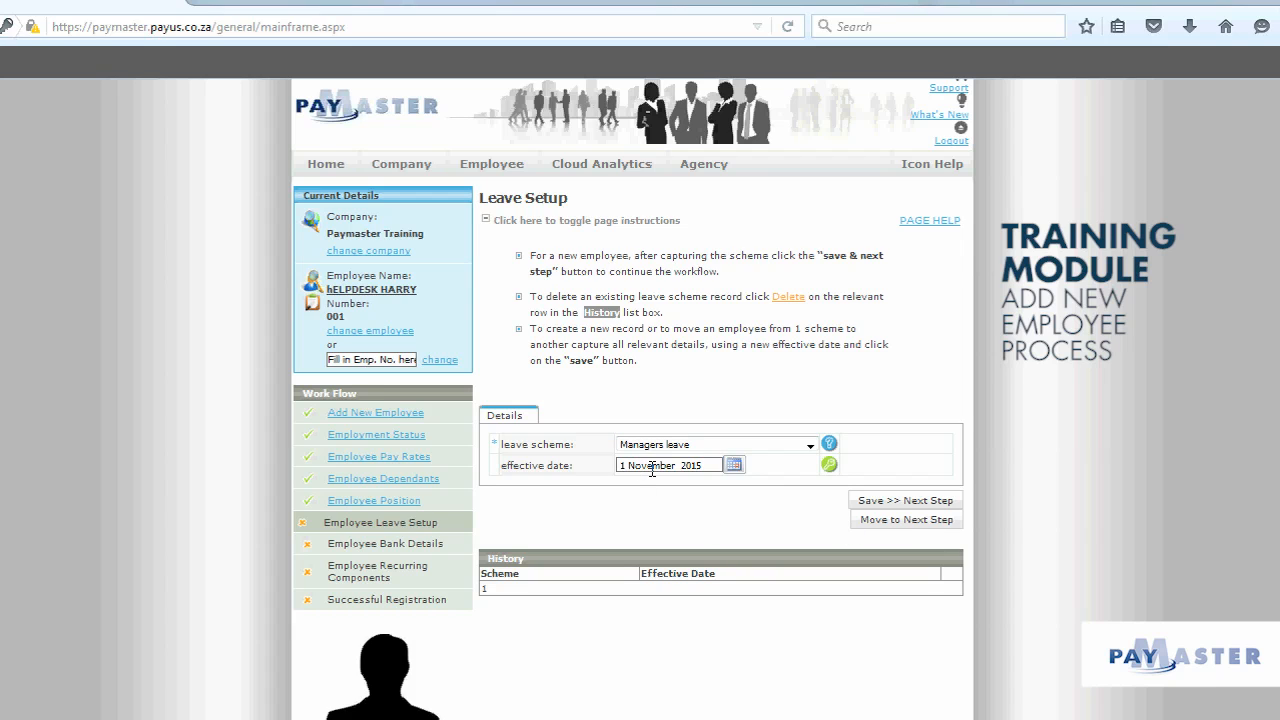
left_click(902, 505)
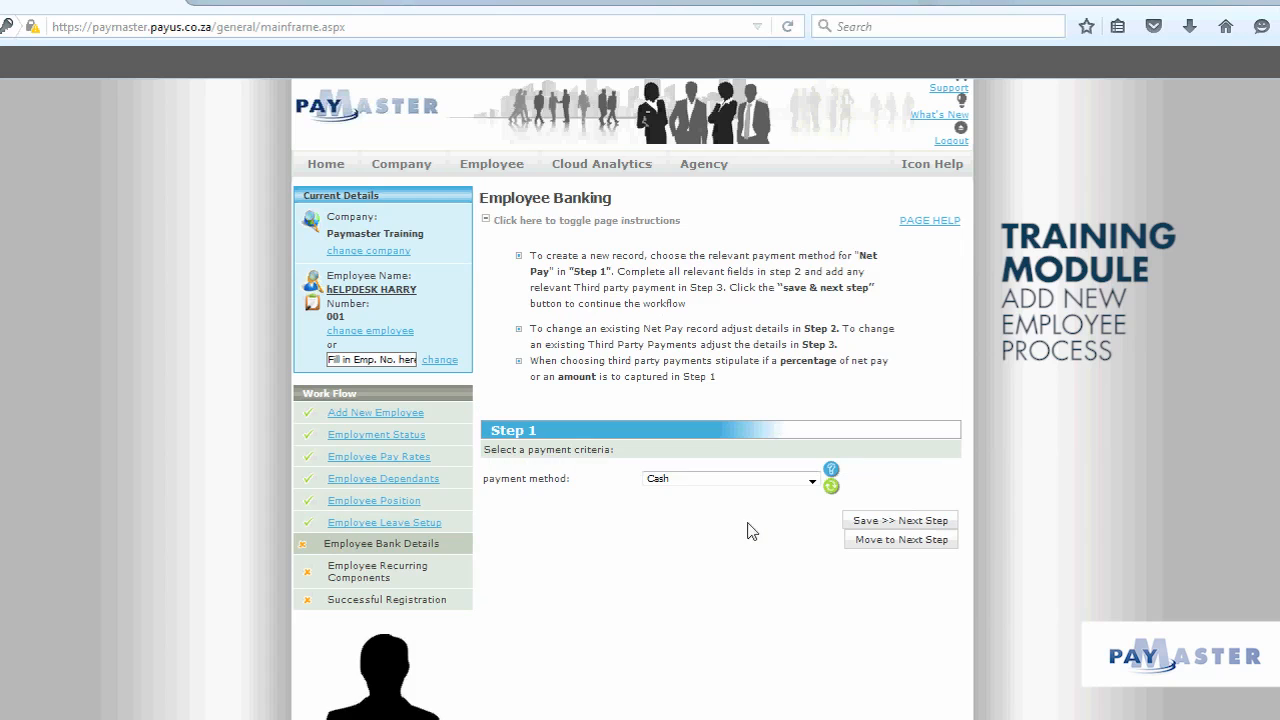
Step: Try EFT as the payment method and browse the bank and account type lists, leaving ABN Amro Bank
left_click(808, 482)
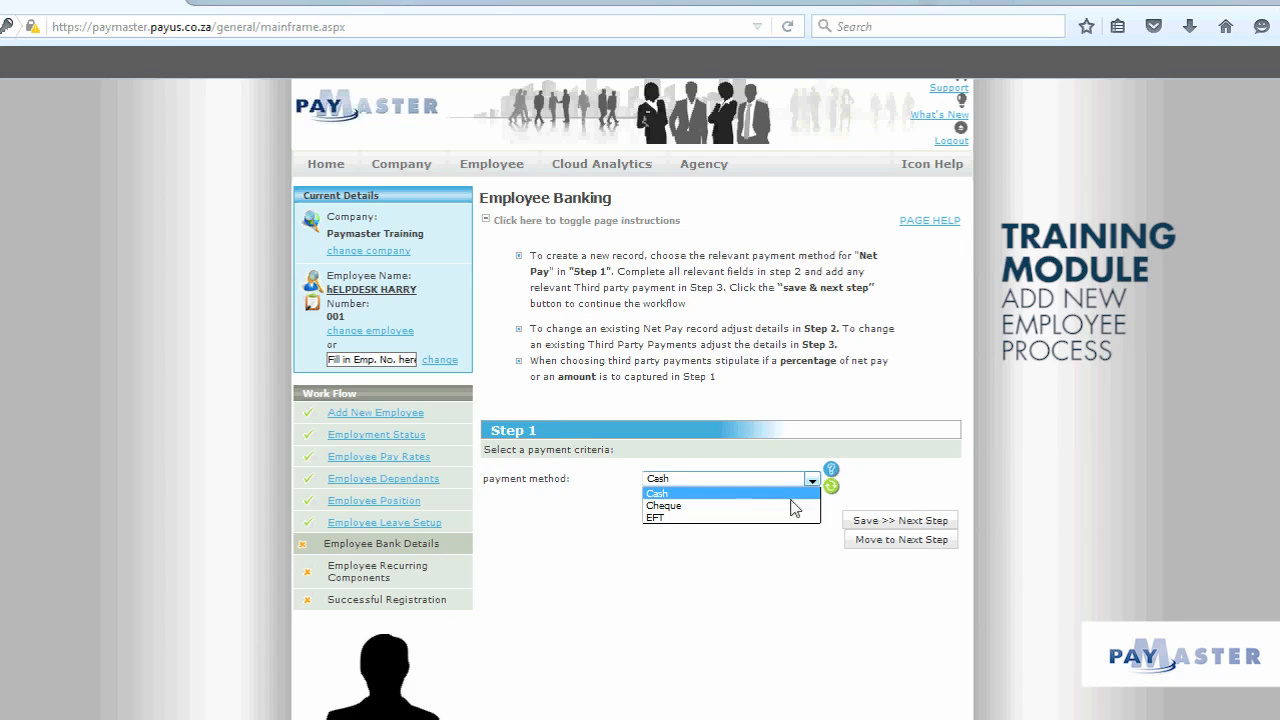
left_click(791, 518)
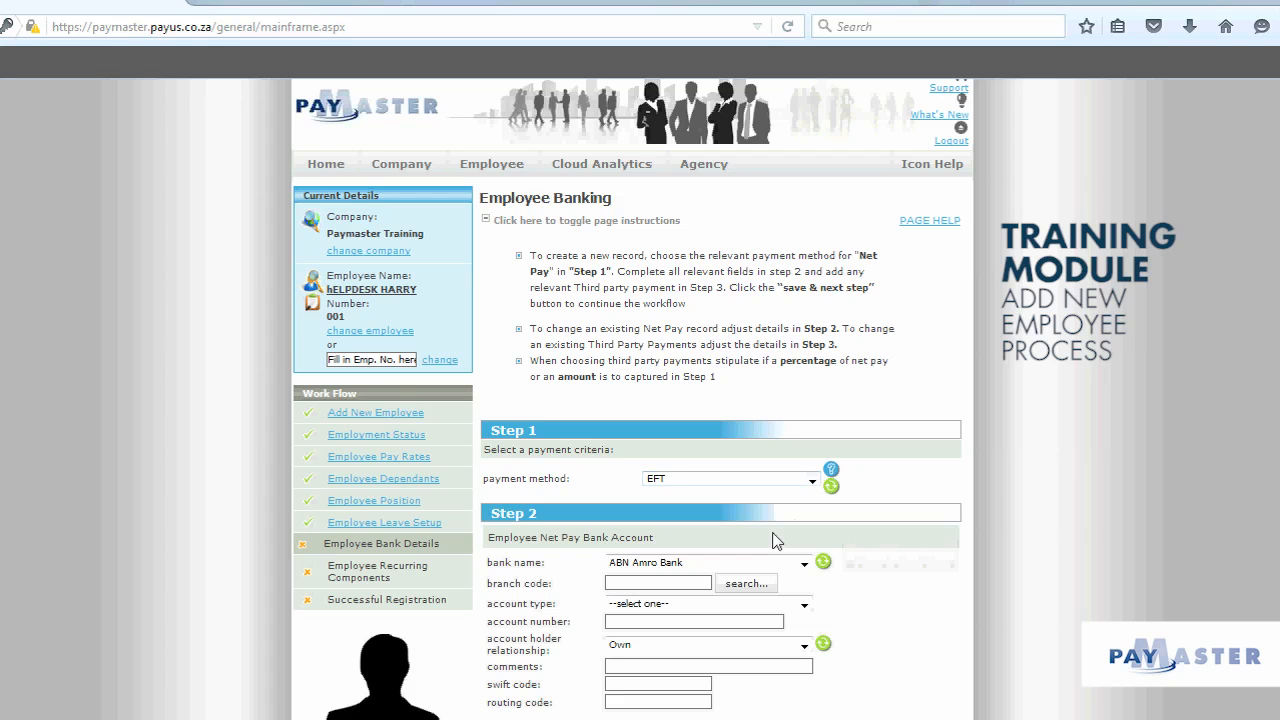
scroll(850, 555, "down", 1)
scroll(855, 557, "down", 2)
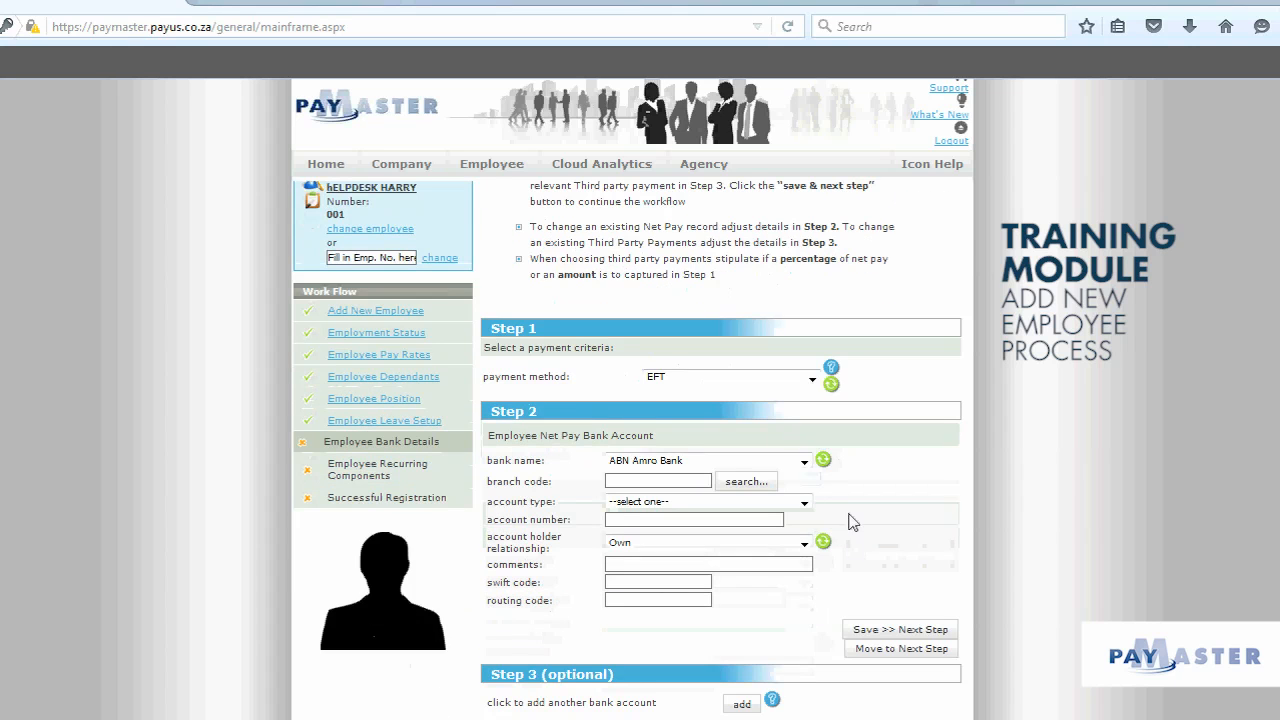
left_click(805, 466)
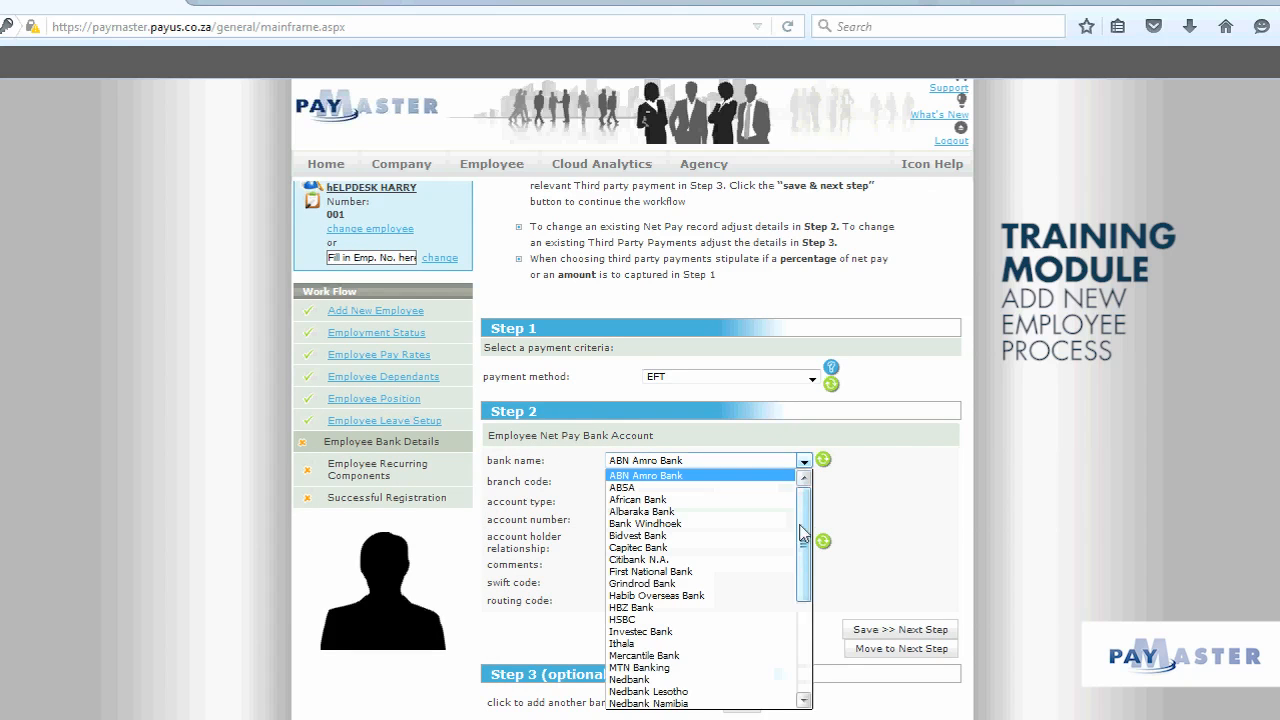
mouse_move(804, 534)
left_mouse_down()
mouse_move(792, 655)
mouse_move(808, 516)
left_mouse_up()
left_click(924, 488)
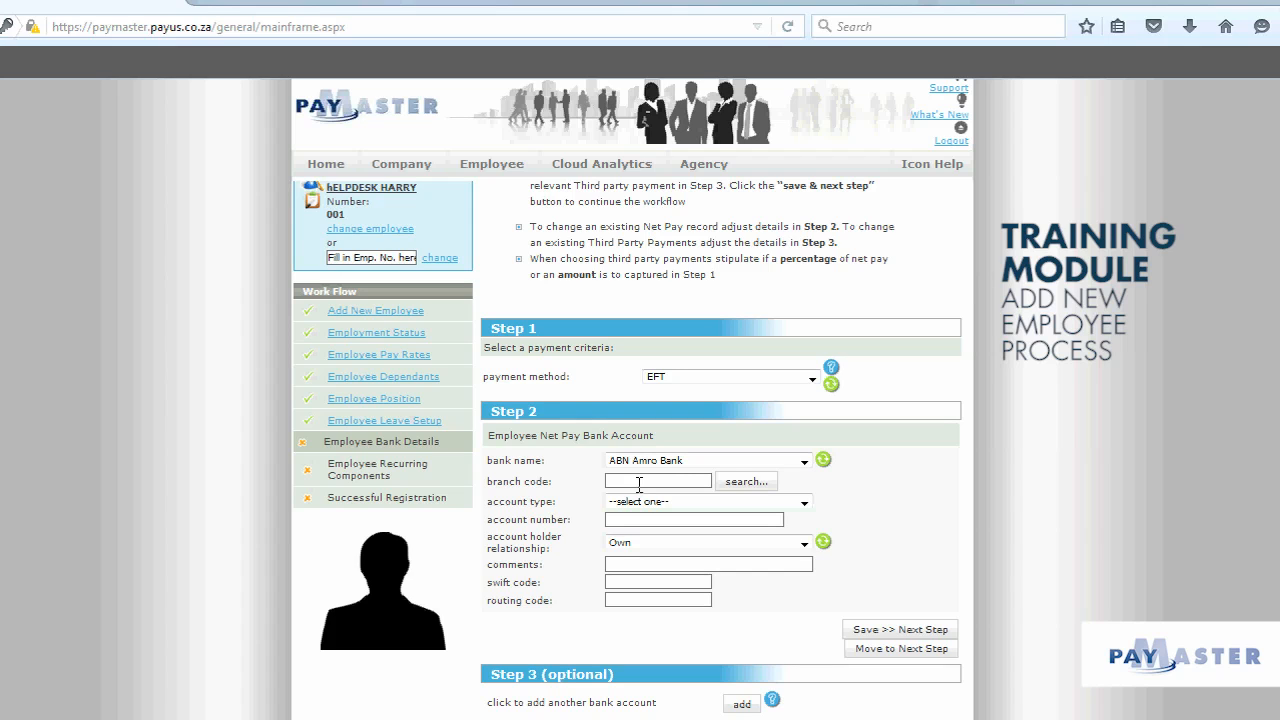
left_click(804, 503)
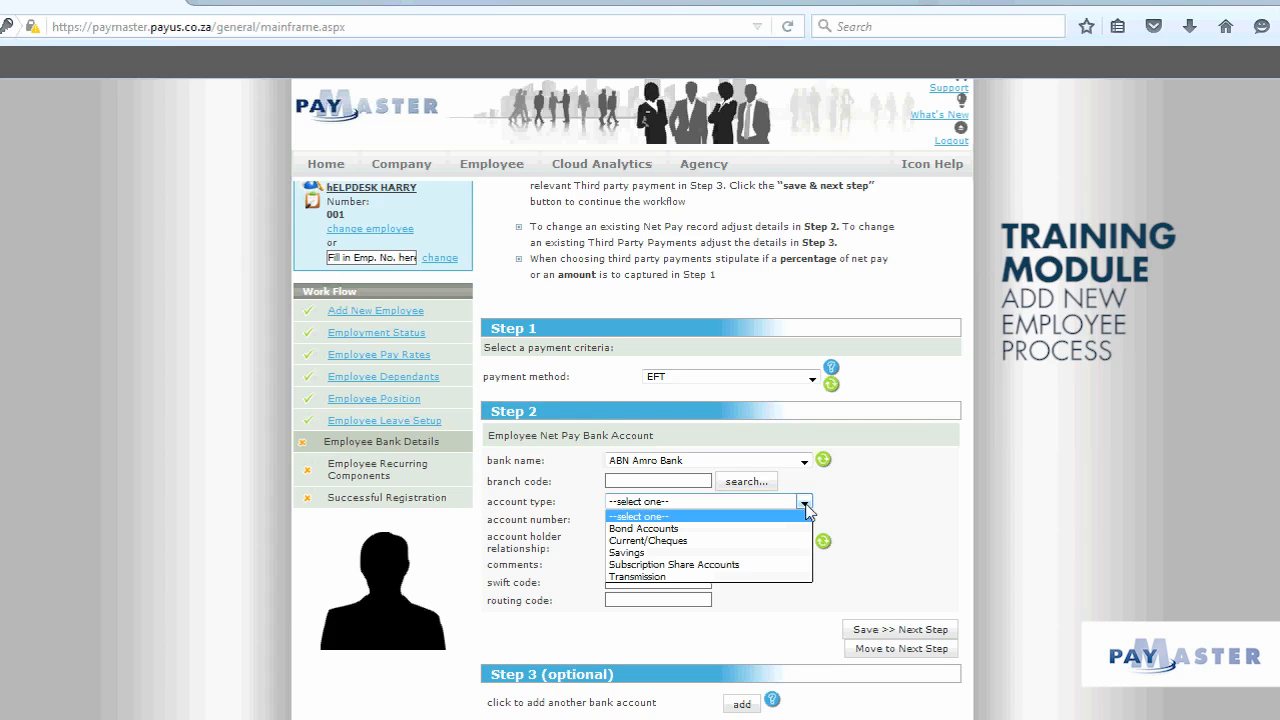
left_click(869, 528)
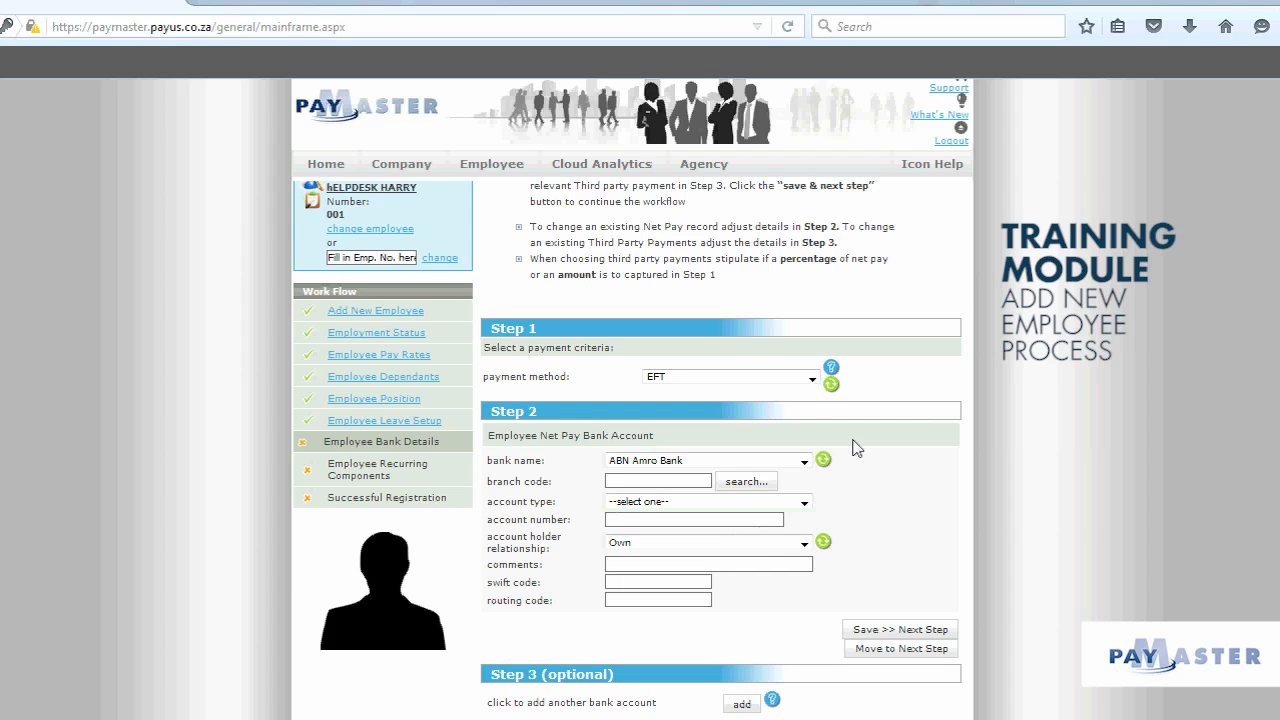
Step: Set the payment method back to Cash and save the banking details
left_click(772, 385)
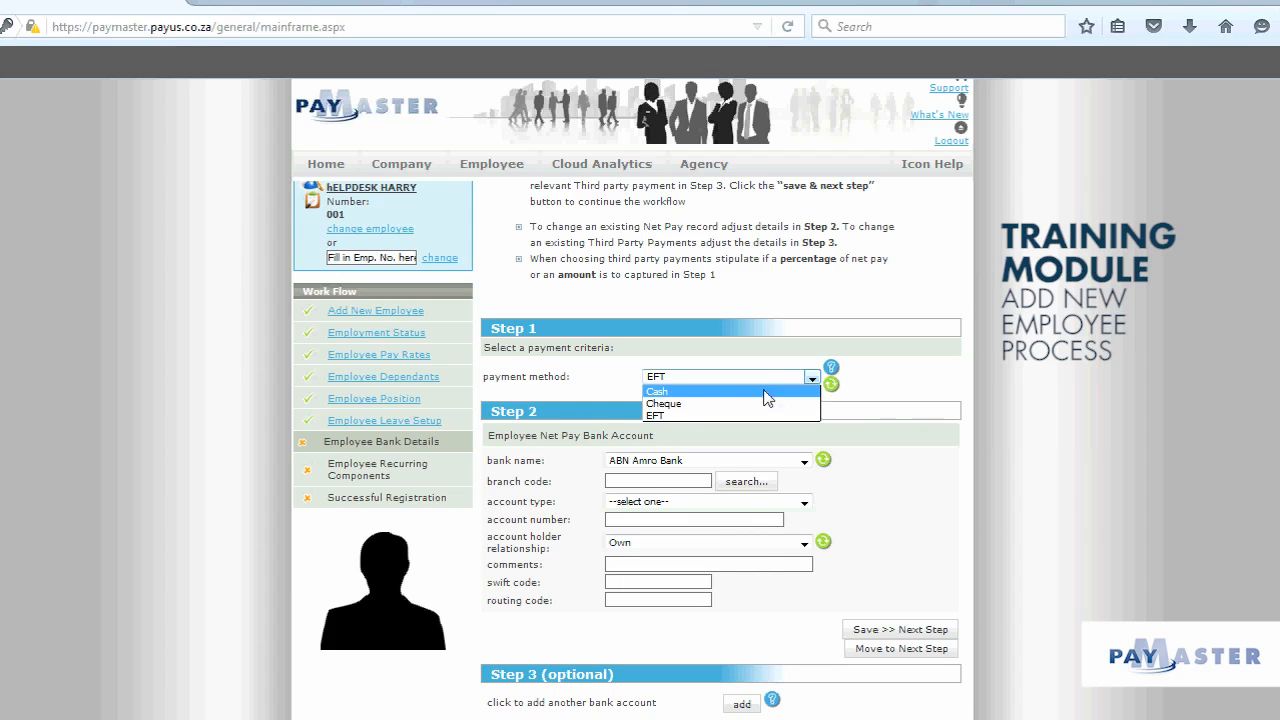
left_click(766, 392)
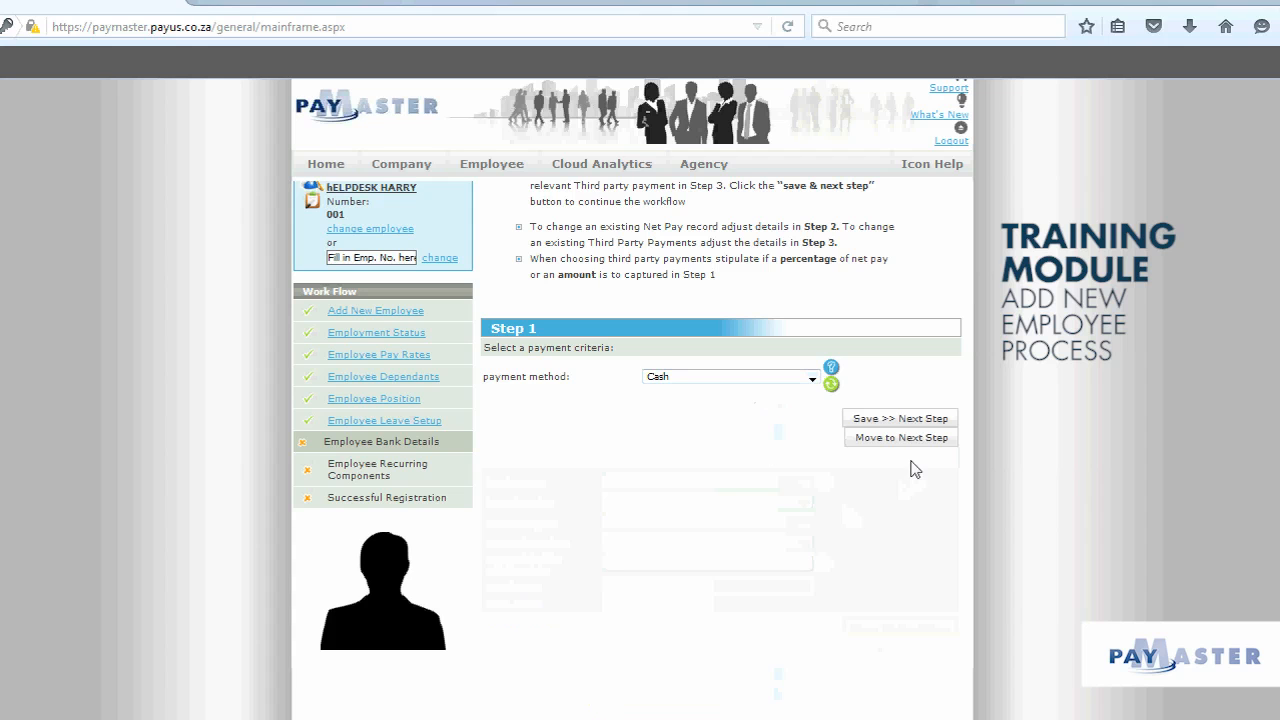
left_click(904, 422)
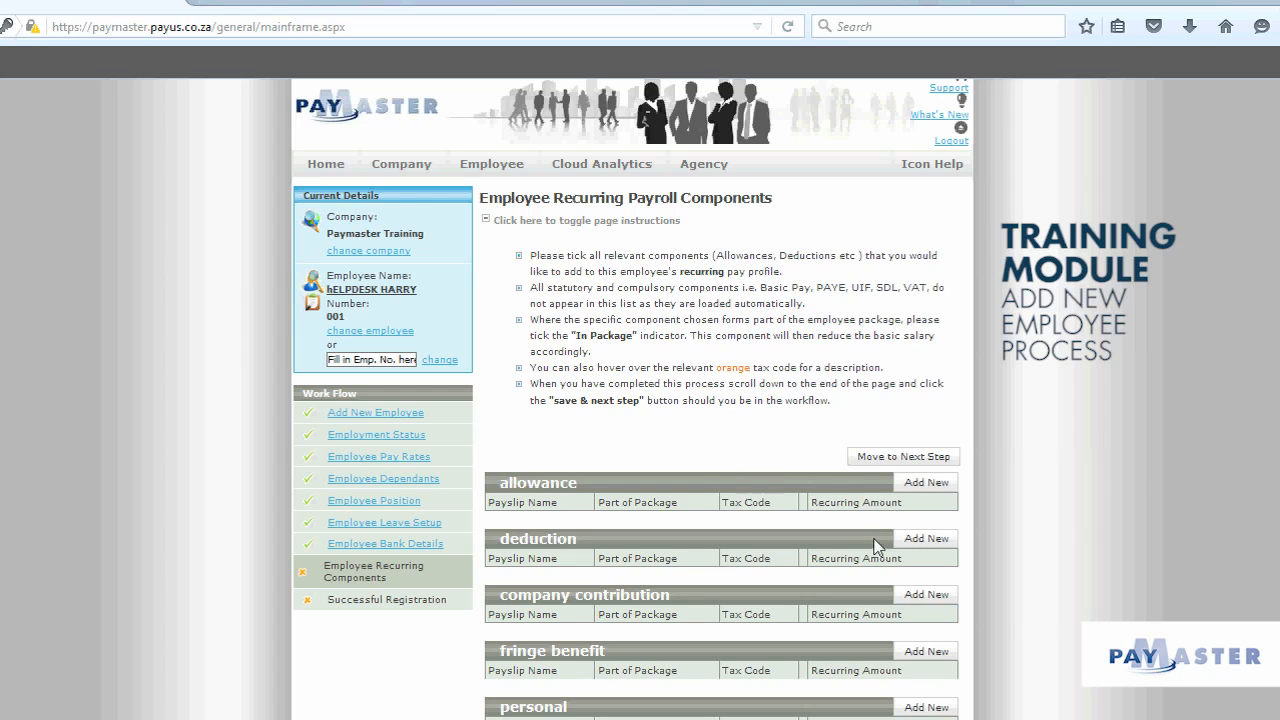
Step: Skip the recurring payroll components and continue to the Payslips page
left_click(940, 460)
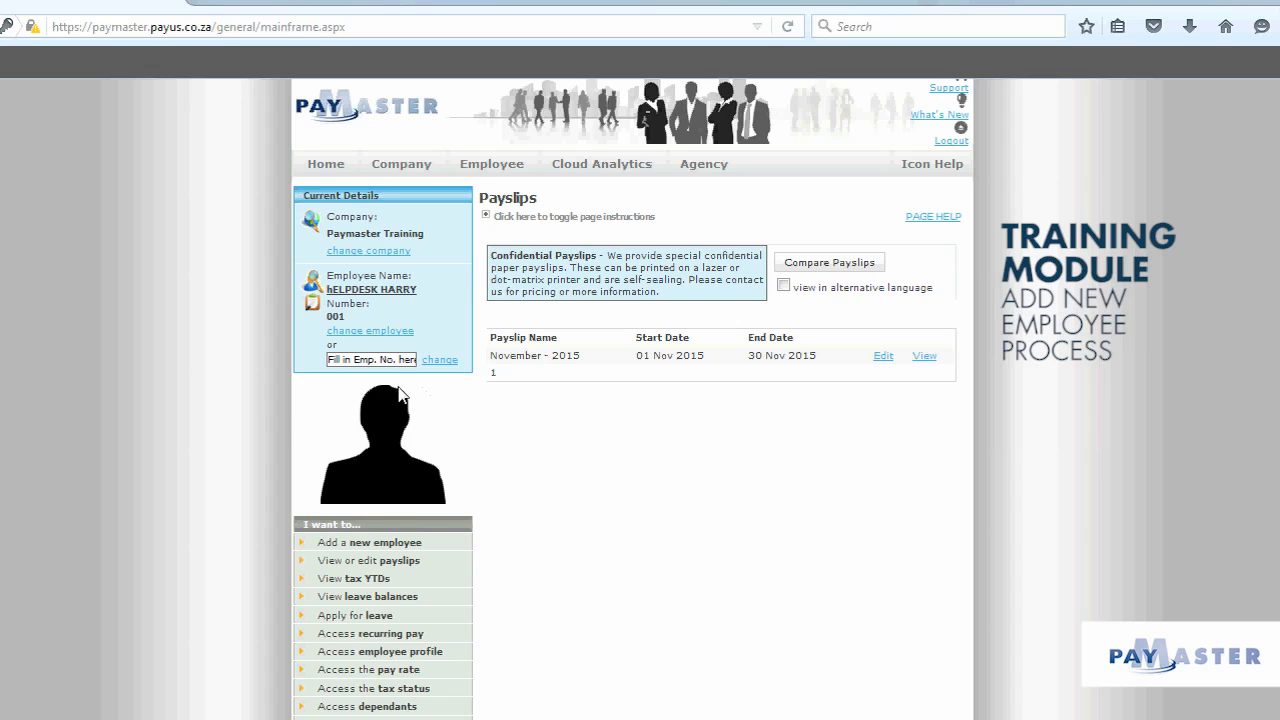
Step: Open the November - 2015 payslip for editing and review Basic Pay 10,000.00 and Net Pay 9,204.75
left_click(884, 357)
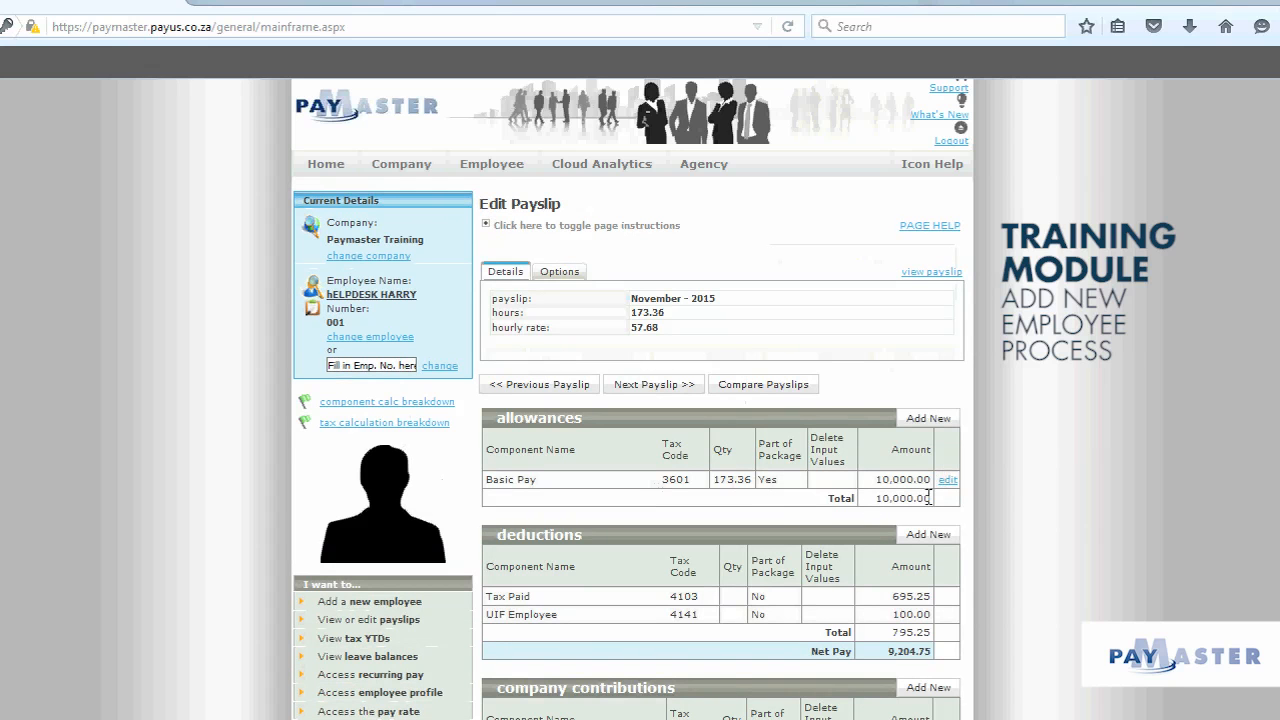
scroll(971, 505, "down", 2)
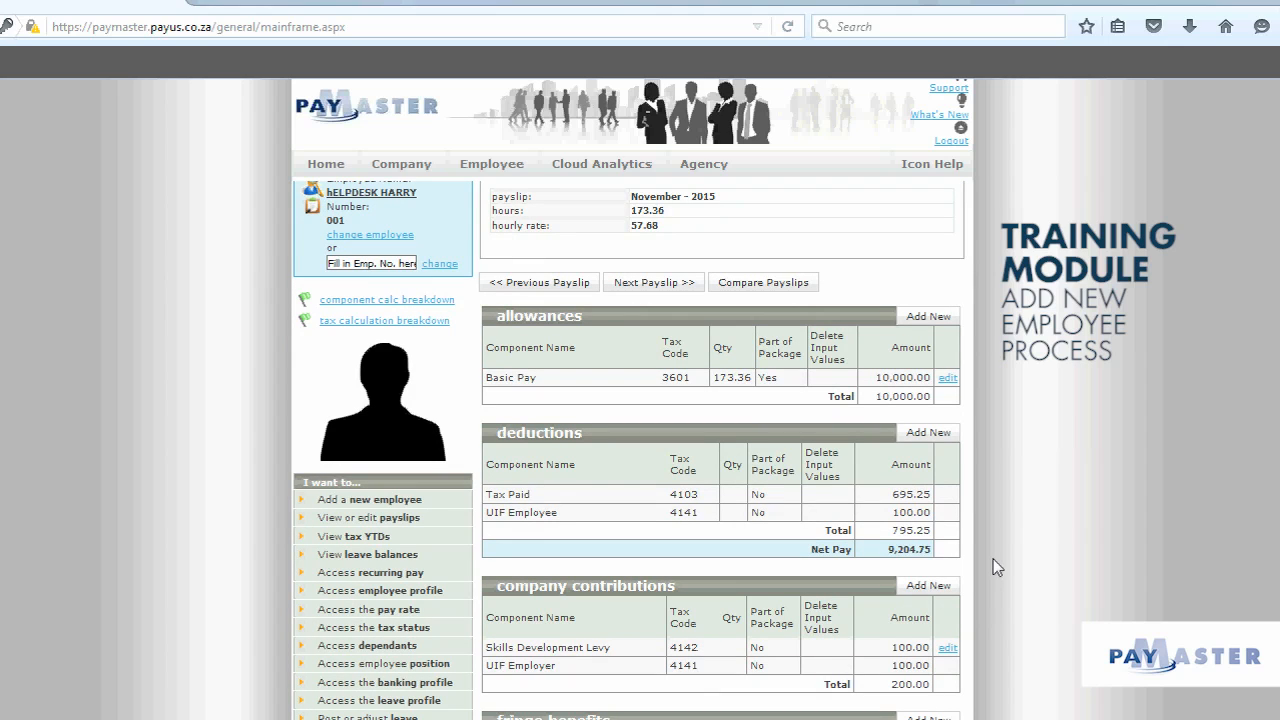
mouse_move(512, 173)
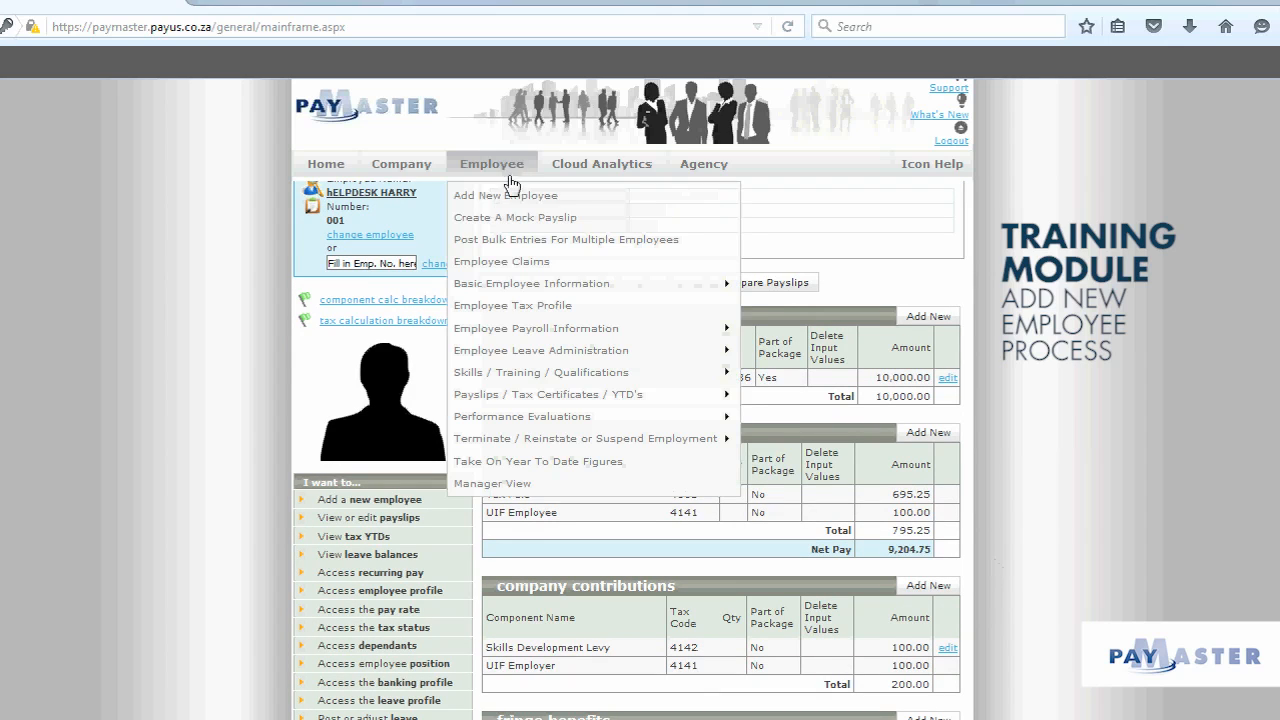